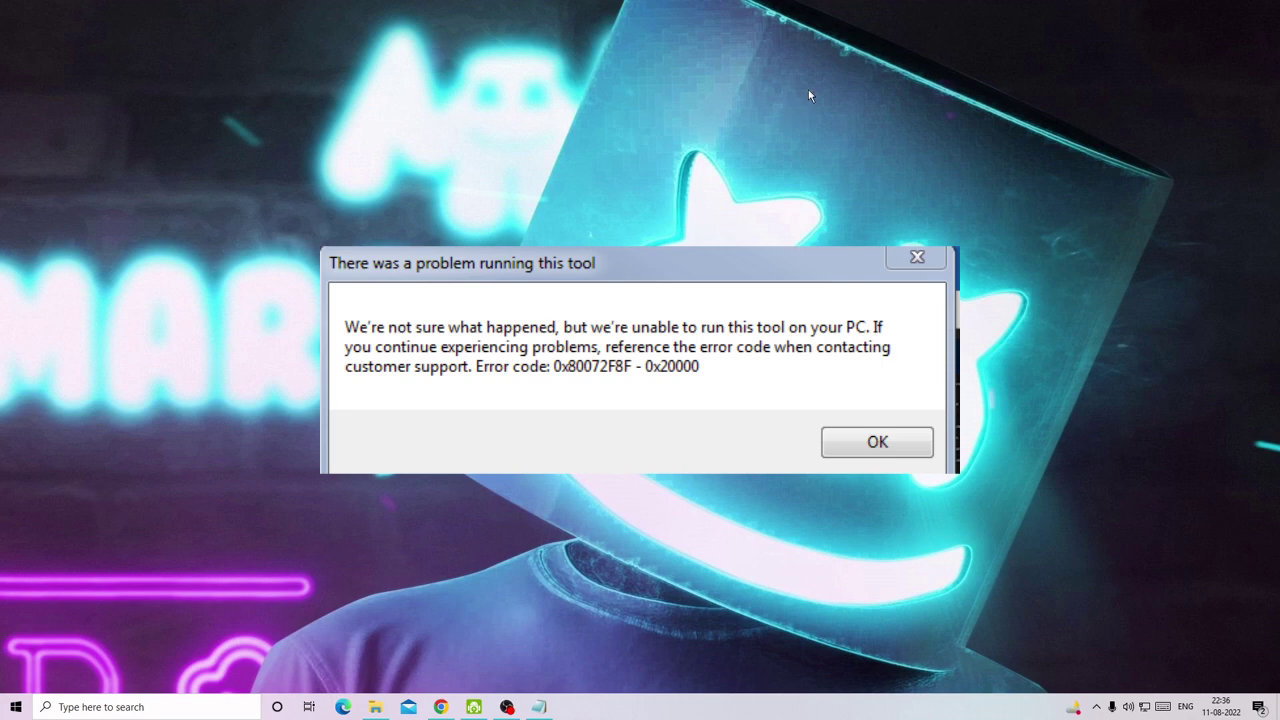
Close the Media Creation Tool's 'There was a problem running this tool' error.
key(Return)
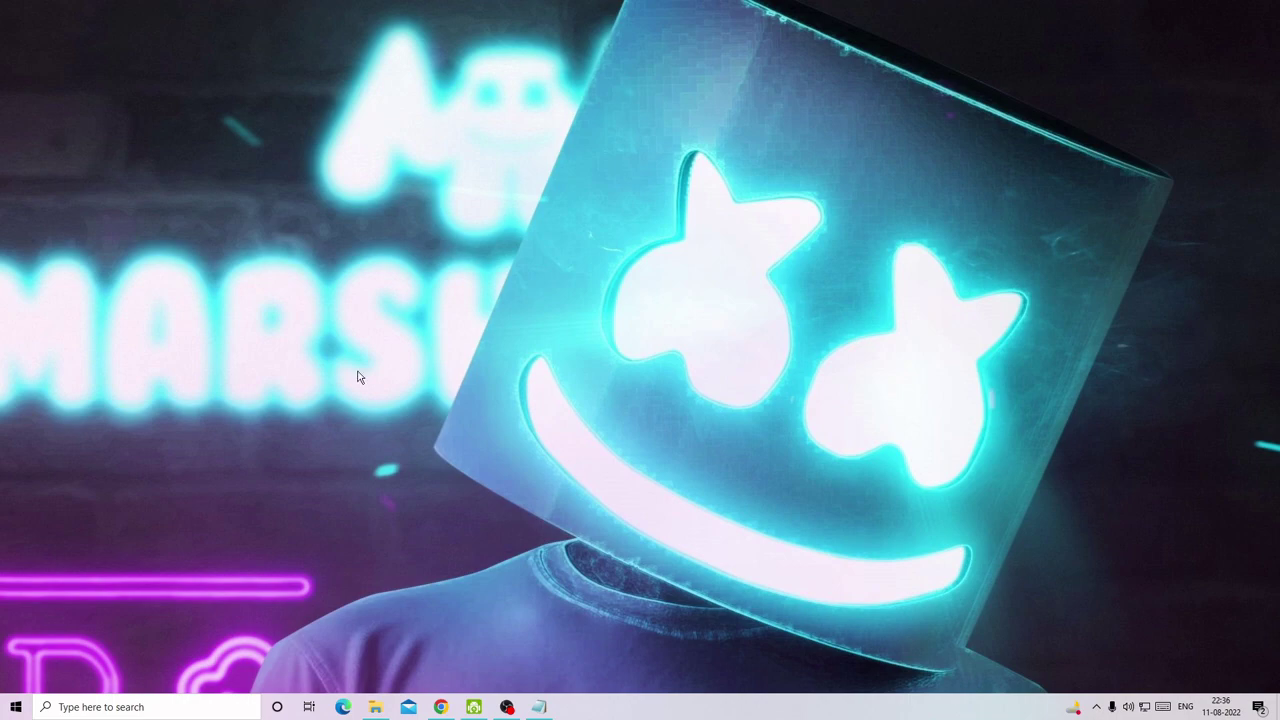
In File Explorer, browse to C:\Windows\SoftwareDistribution.
click(376, 707)
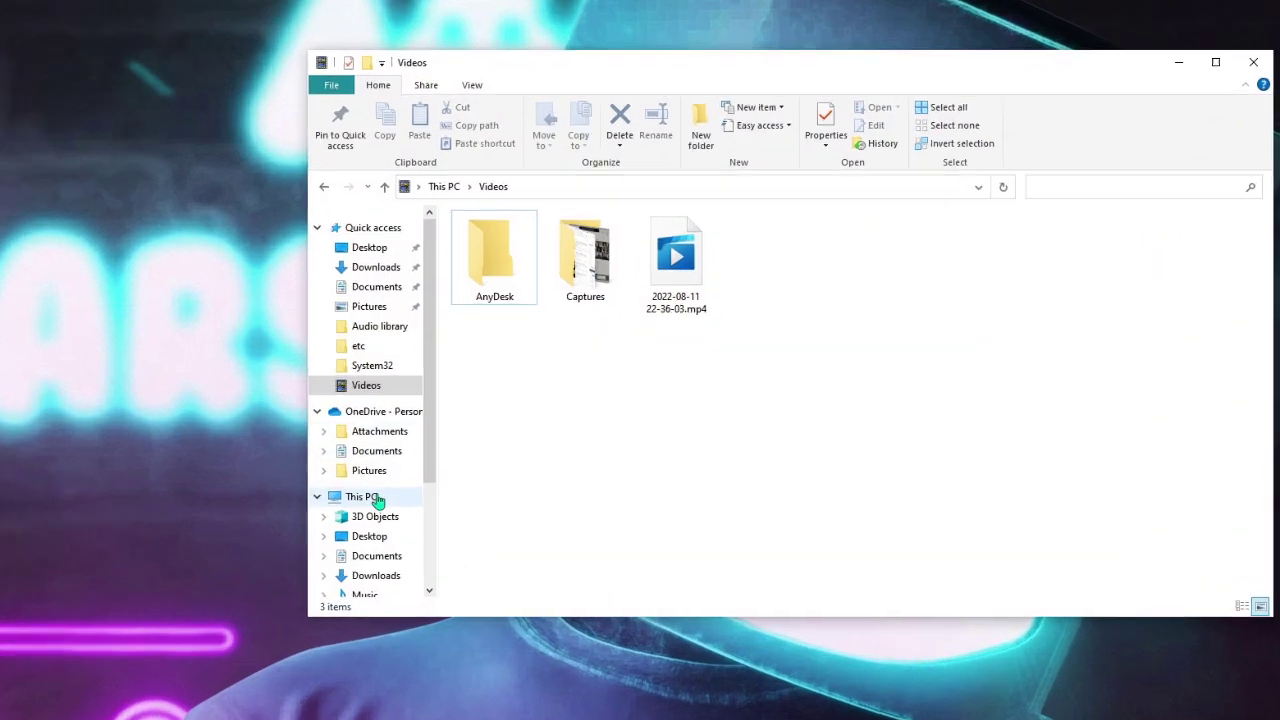
click(408, 468)
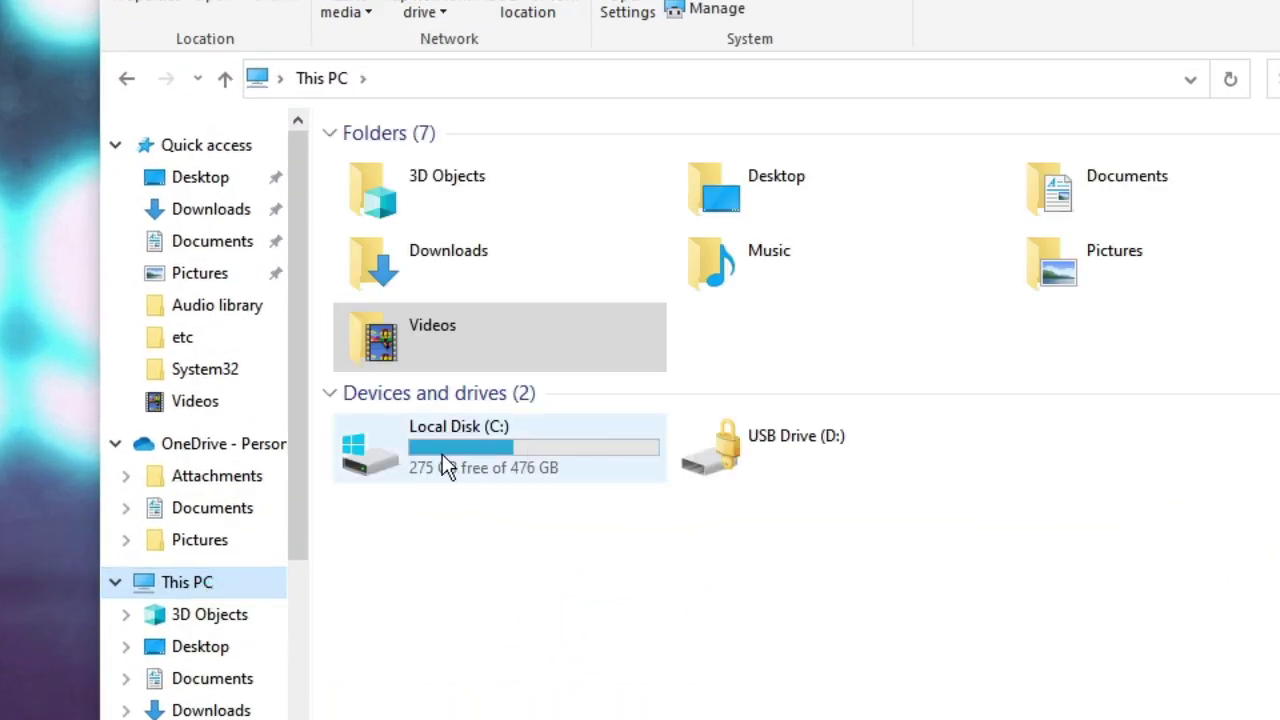
double_click(542, 444)
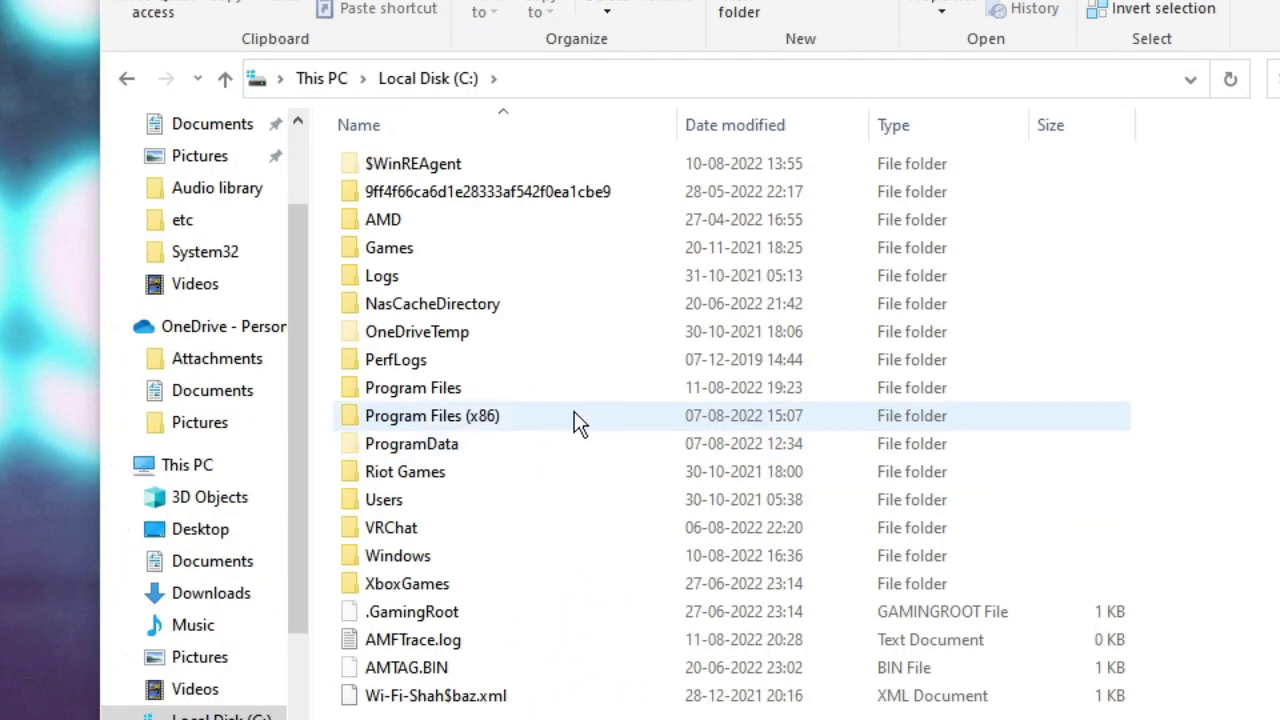
double_click(449, 558)
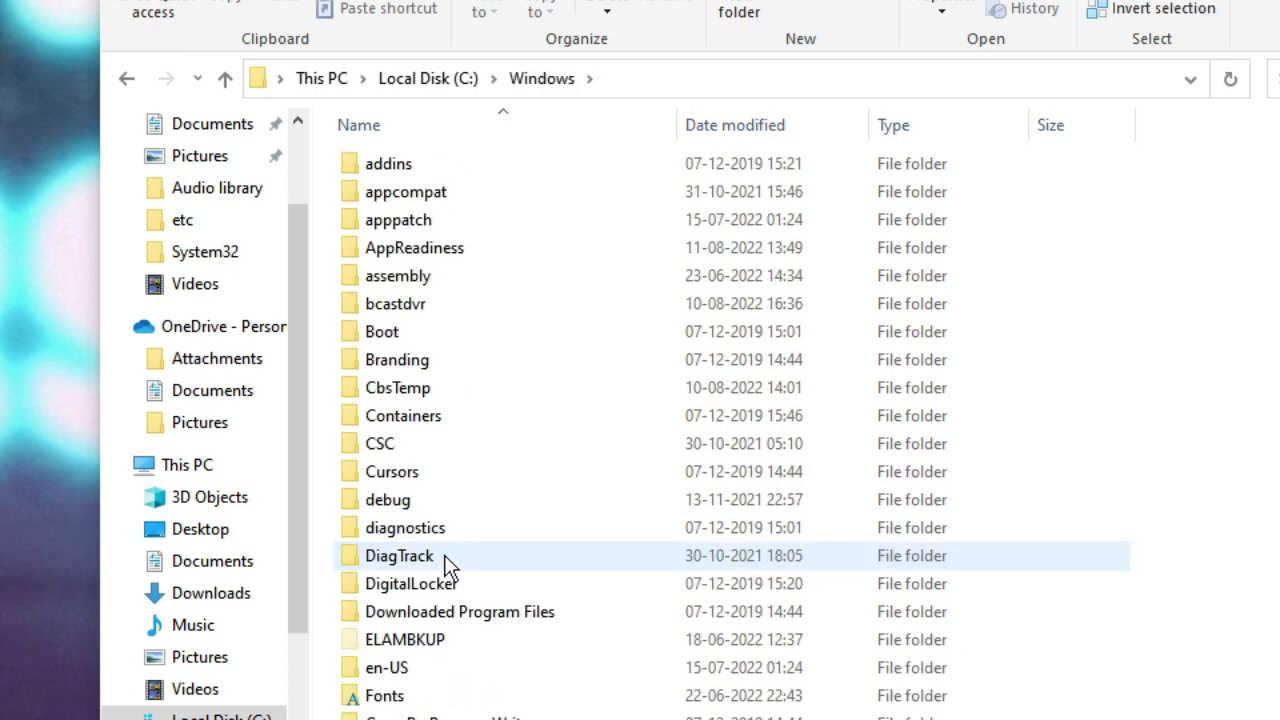
scroll(453, 560, down, 7)
scroll(453, 560, down, 12)
scroll(455, 558, down, 6)
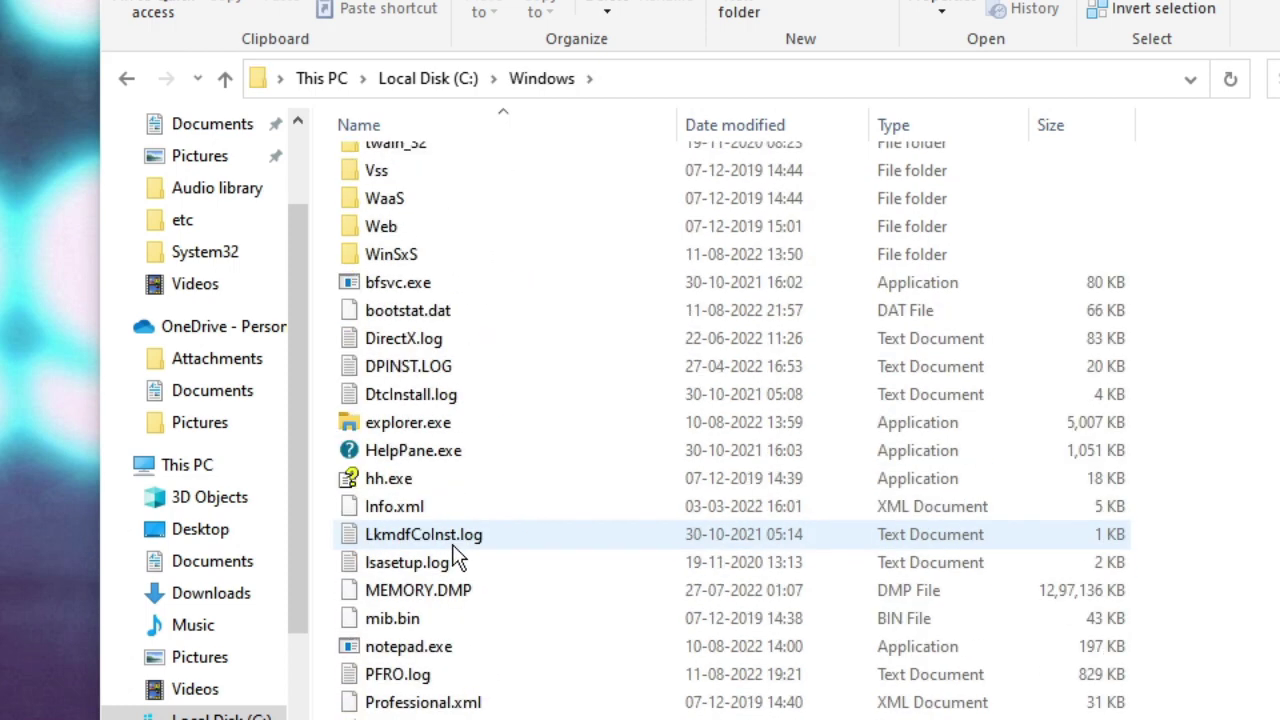
scroll(457, 555, up, 6)
scroll(455, 241, up, 1)
click(453, 235)
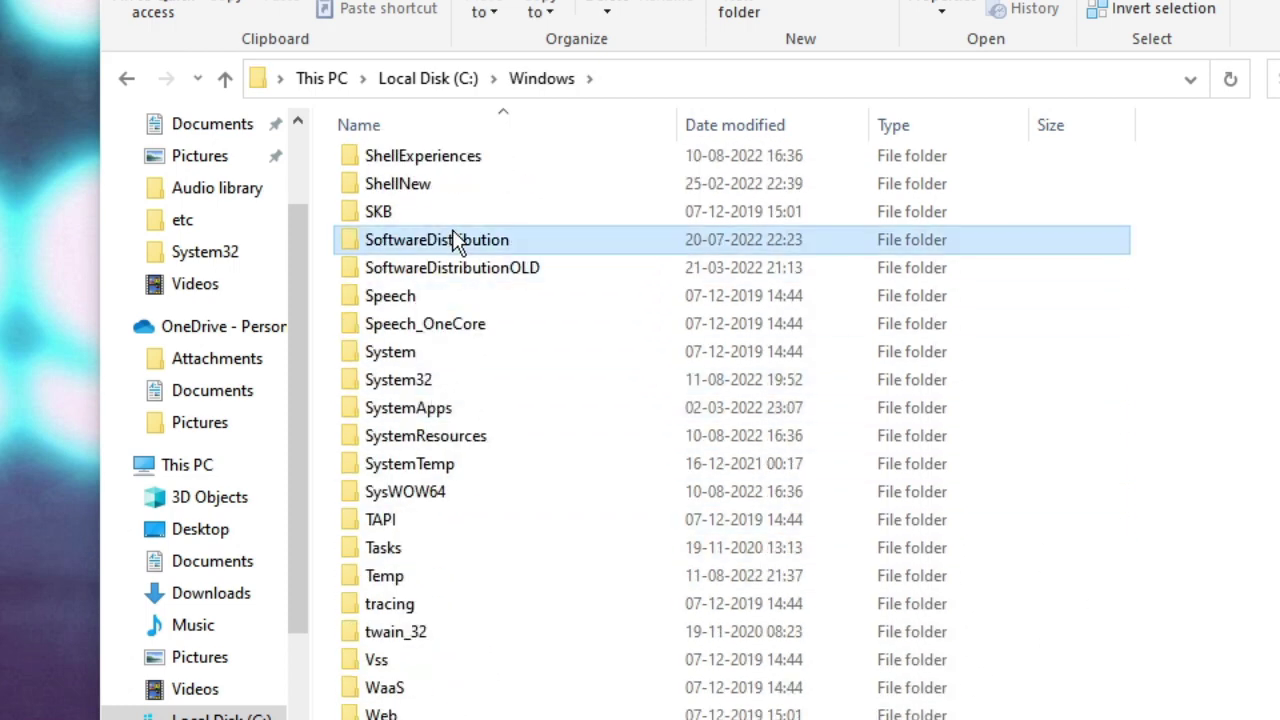
double_click(467, 237)
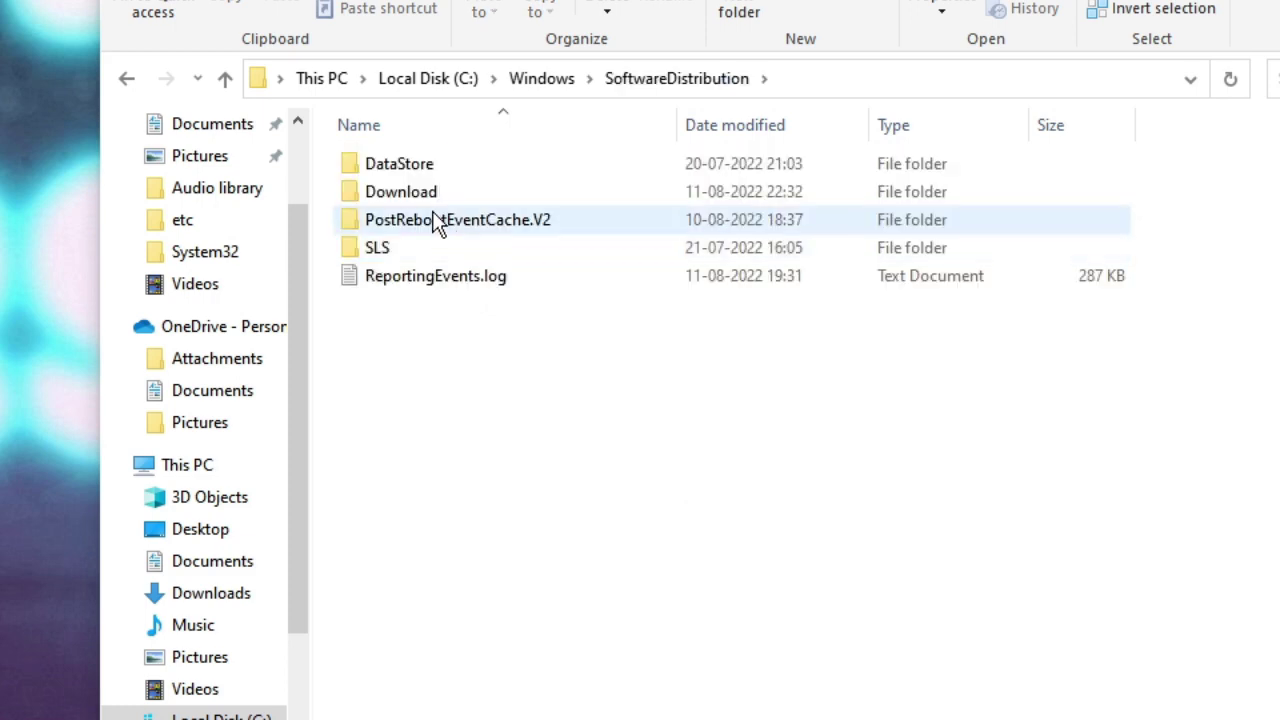
Move to SoftwareDistributionOLD\Download and delete everything inside it.
key(BackSpace)
key(Down)
key(Return)
click(455, 196)
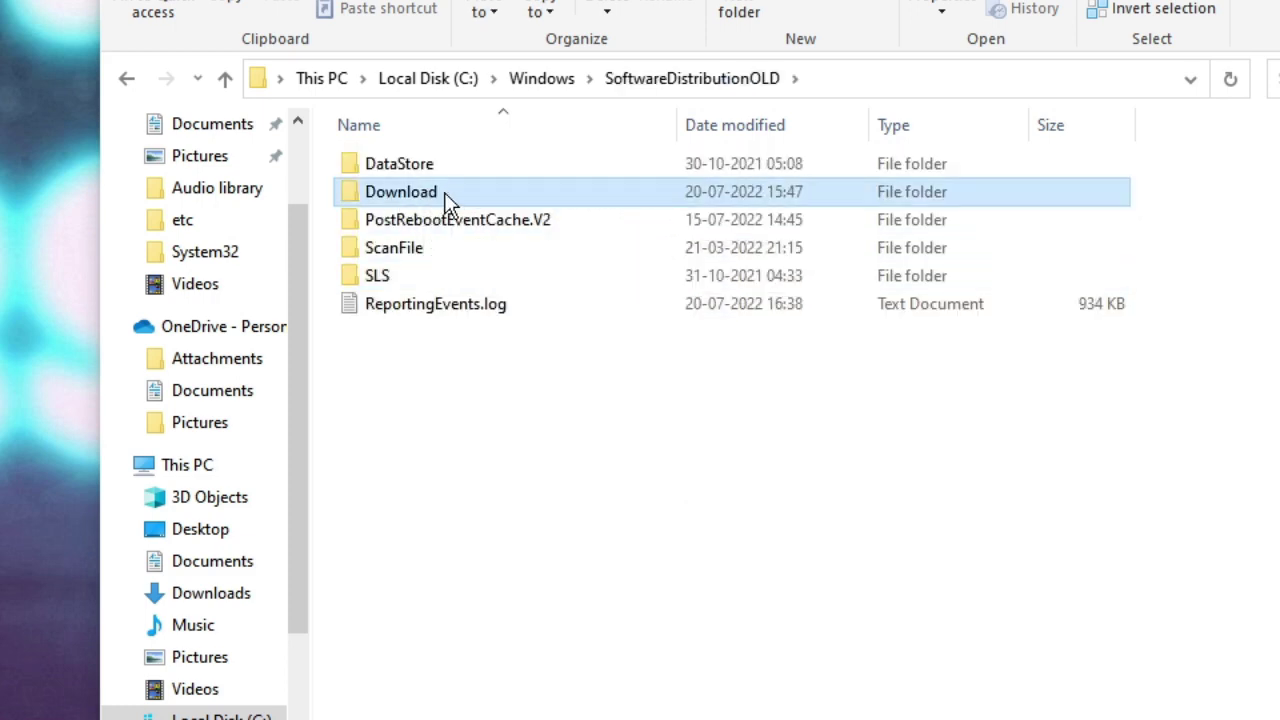
double_click(444, 192)
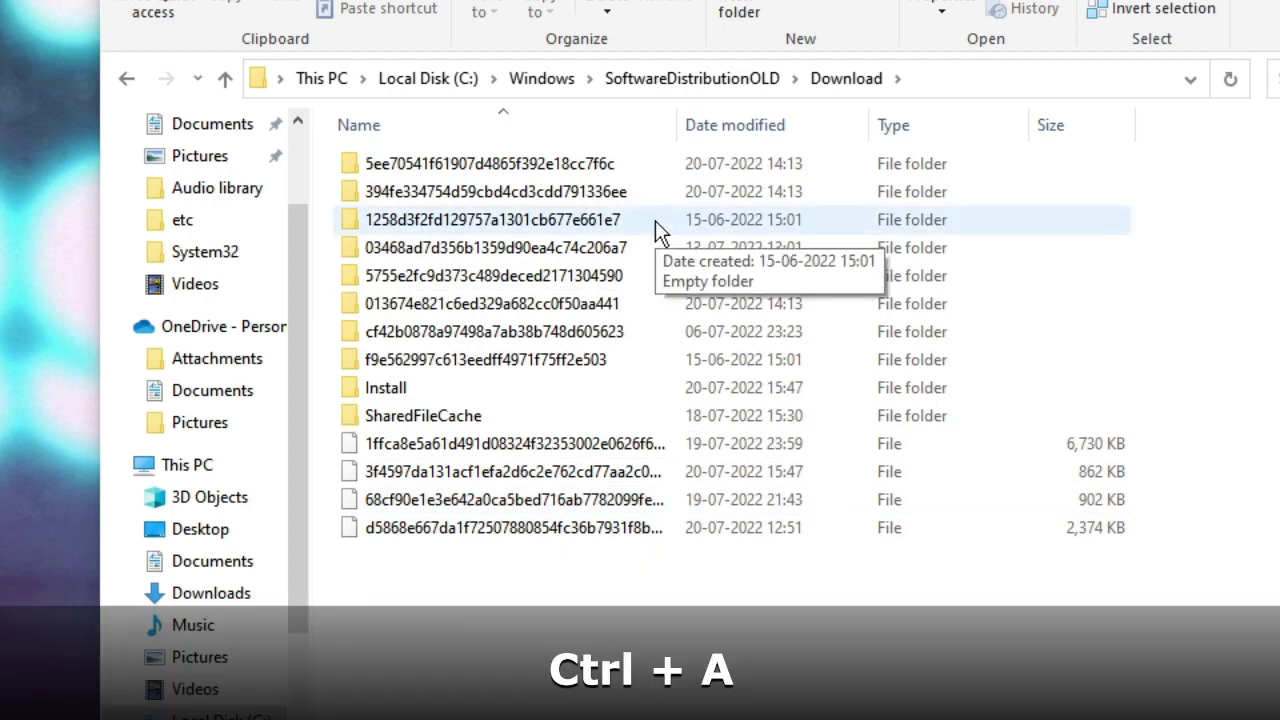
key(ctrl+a)
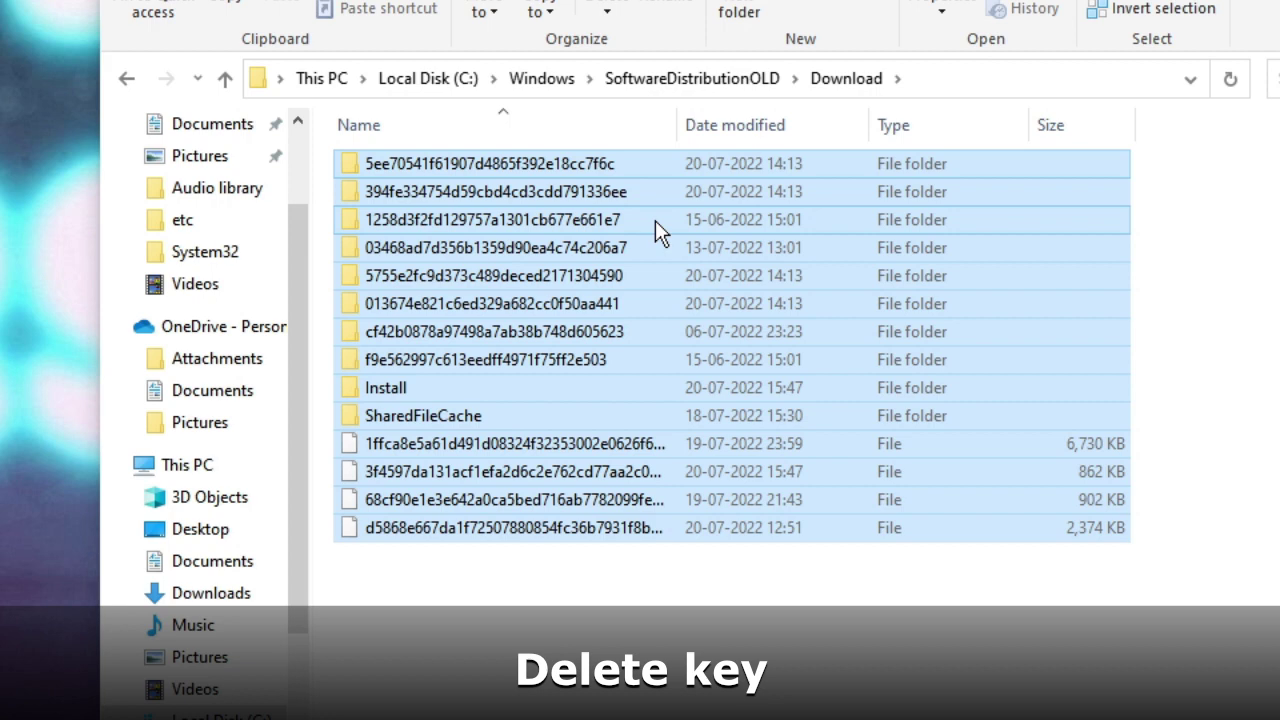
key(Delete)
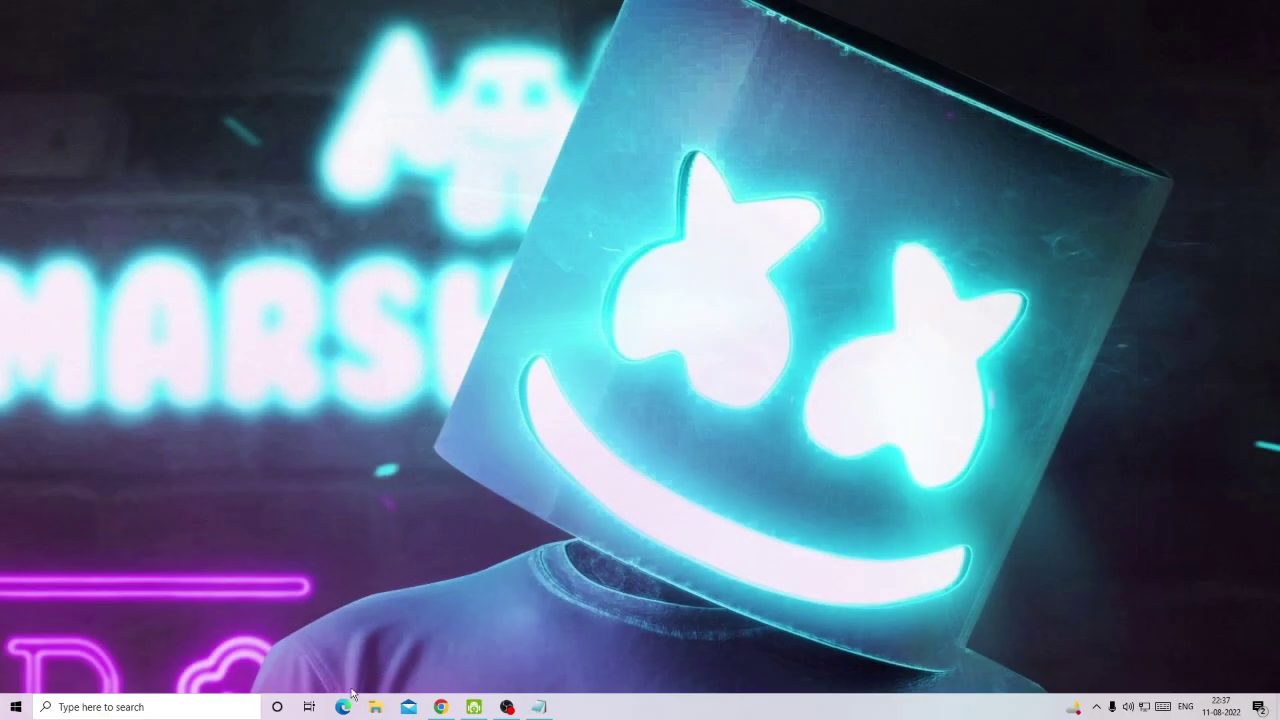
Open Command Prompt as administrator from a search for cmd.
click(193, 707)
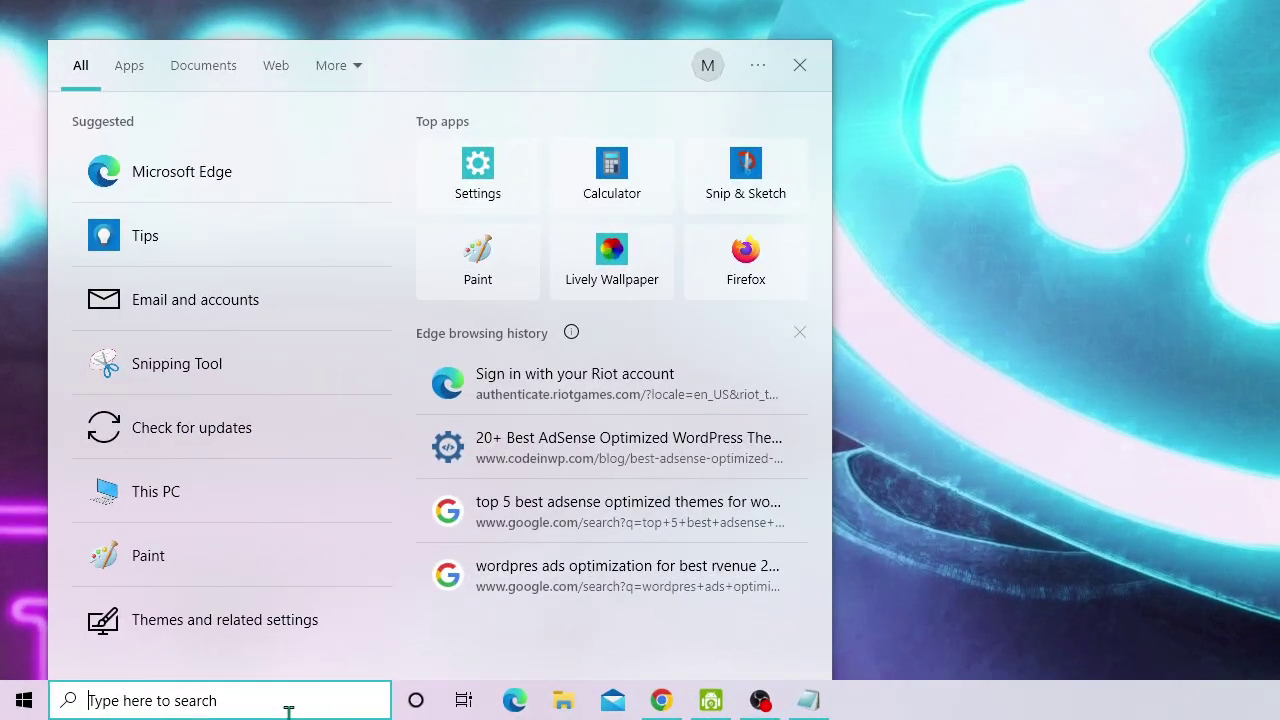
text(cmd)
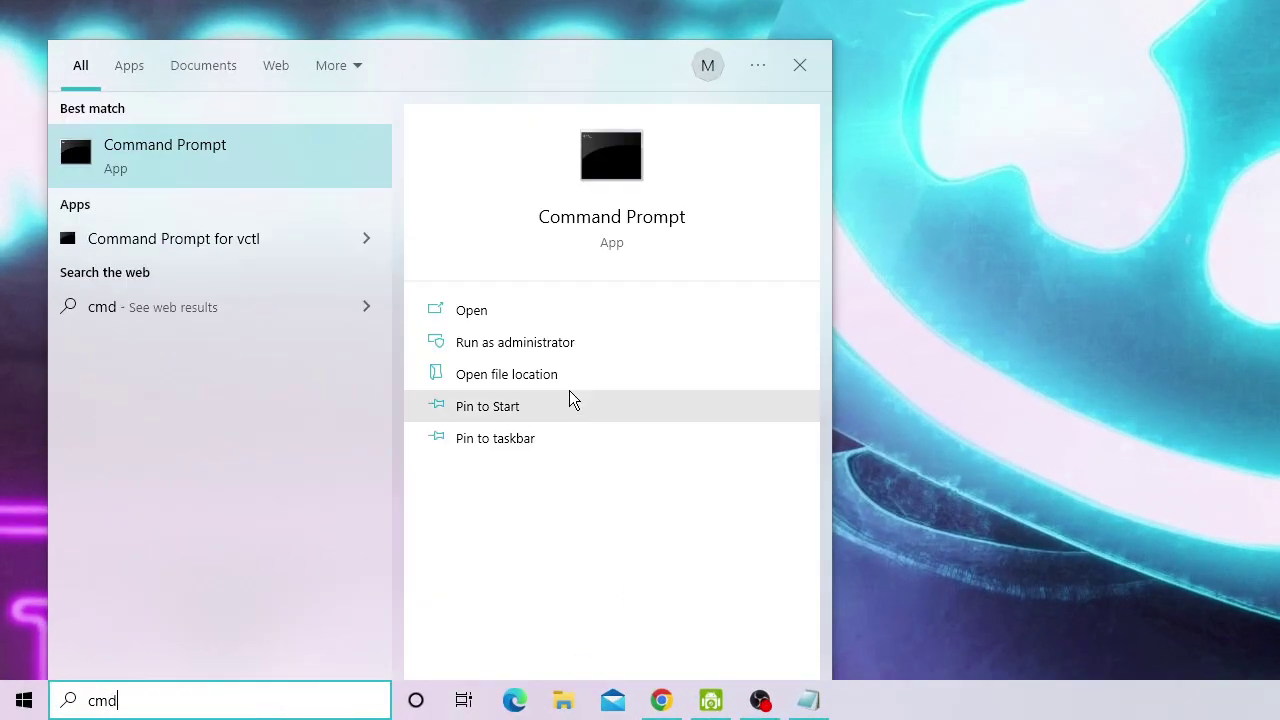
click(546, 351)
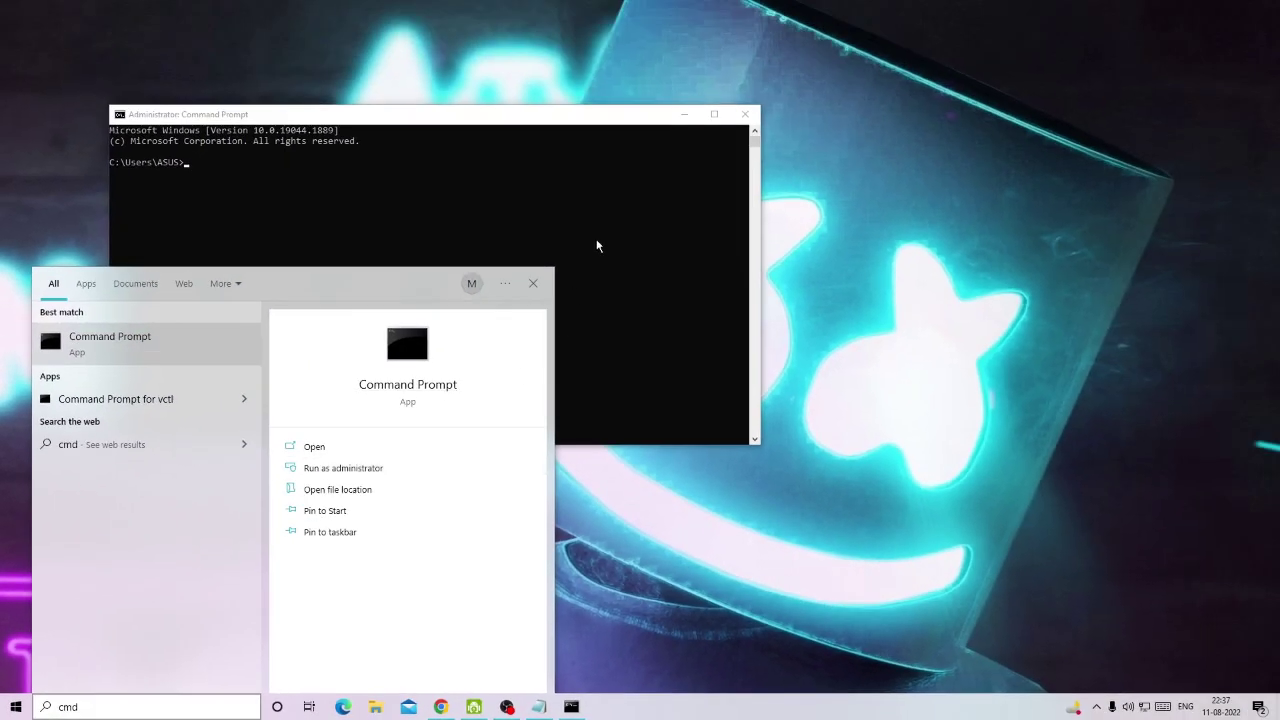
click(597, 245)
drag(494, 124, 820, 210)
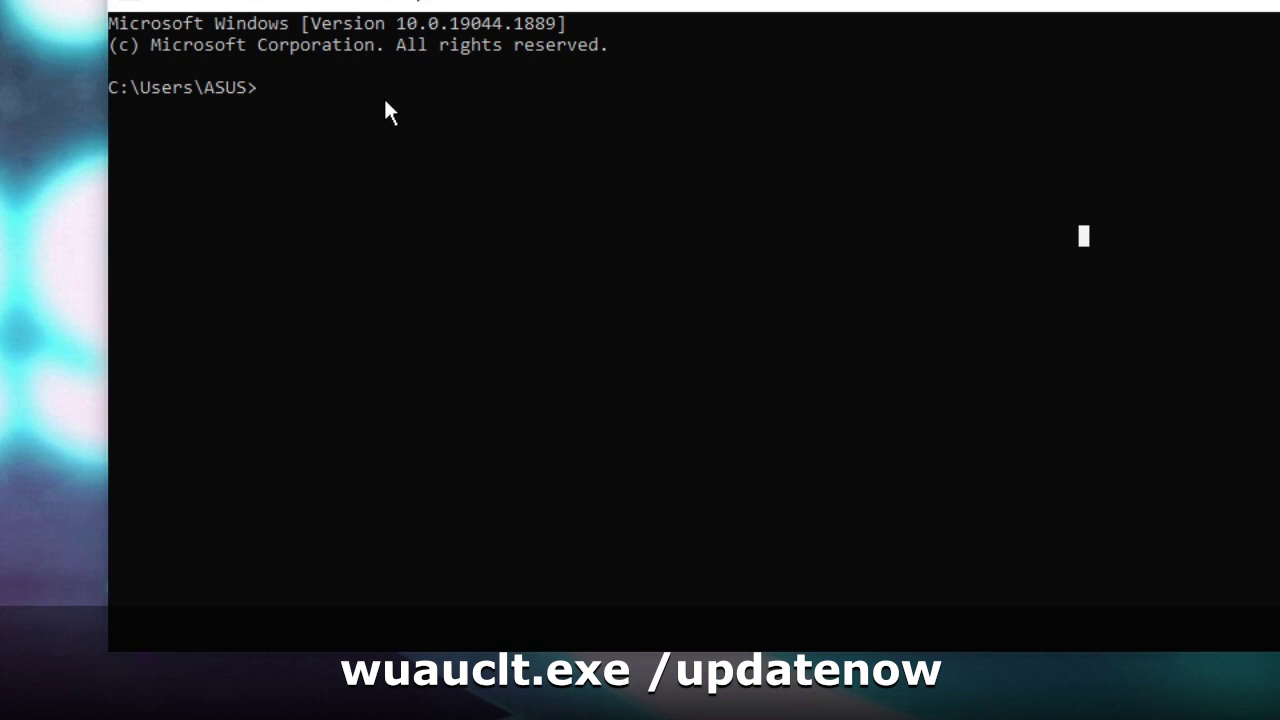
Run wuauclt.exe /updatenow, then minimize the console.
text(wuauclt.exe /updatenow)
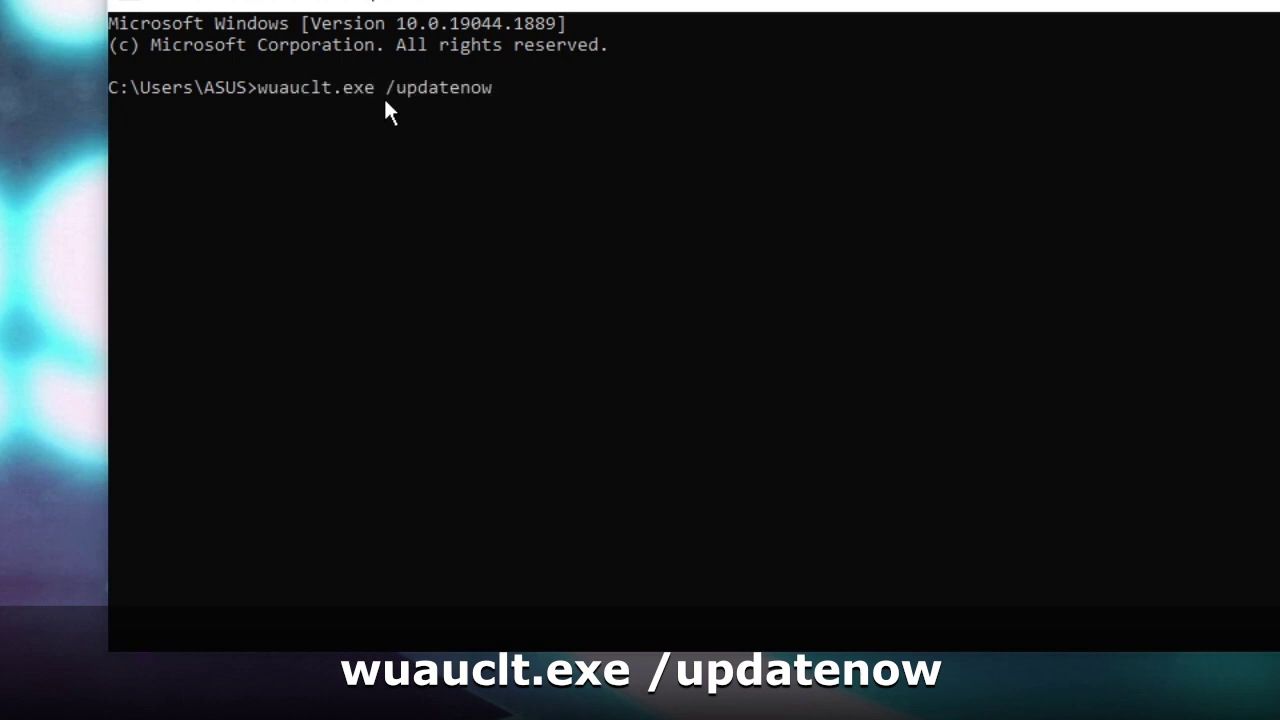
key(Return)
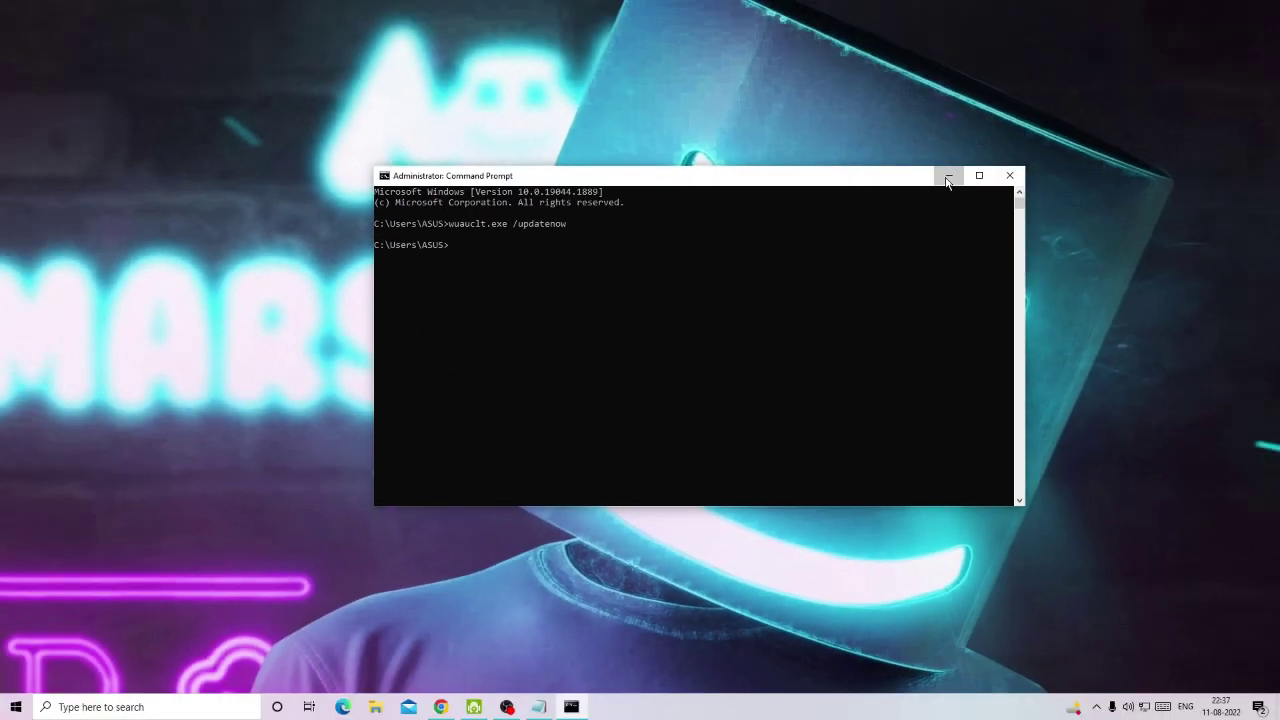
click(948, 177)
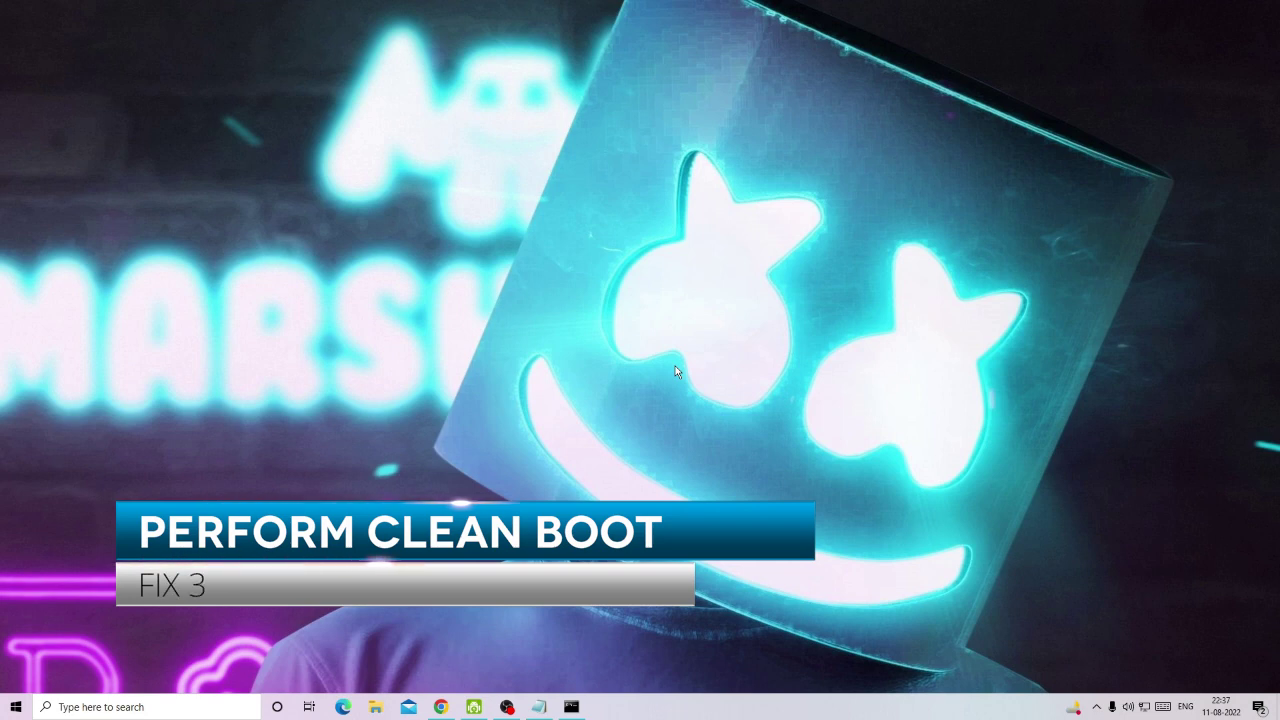
Open System Configuration via msconfig, uncheck Load startup items, and view Services.
click(146, 701)
text(msco)
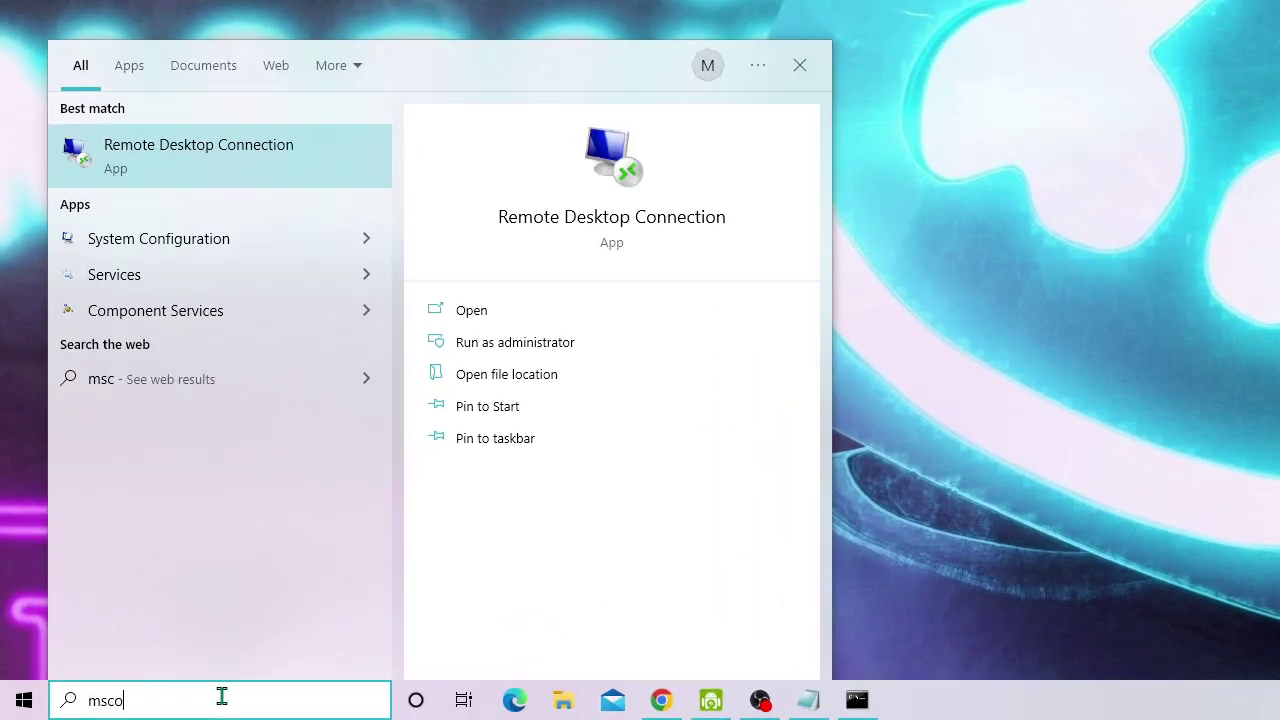
text(nfig)
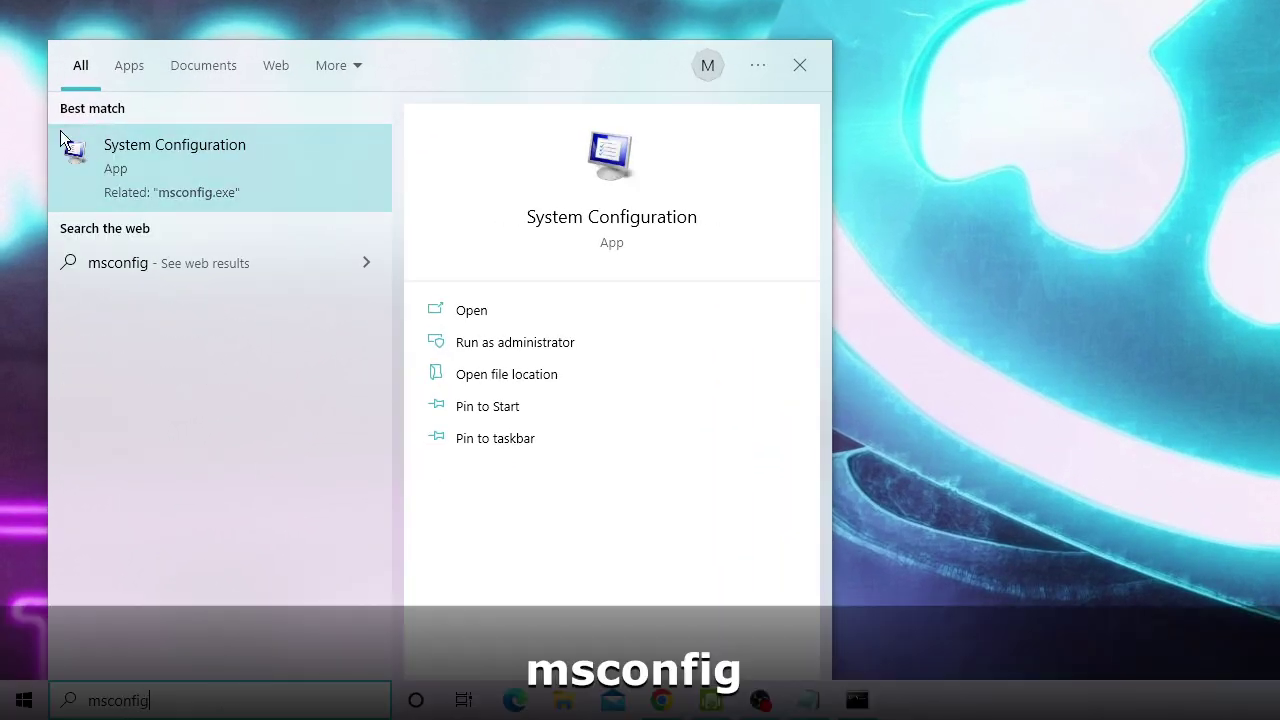
click(246, 156)
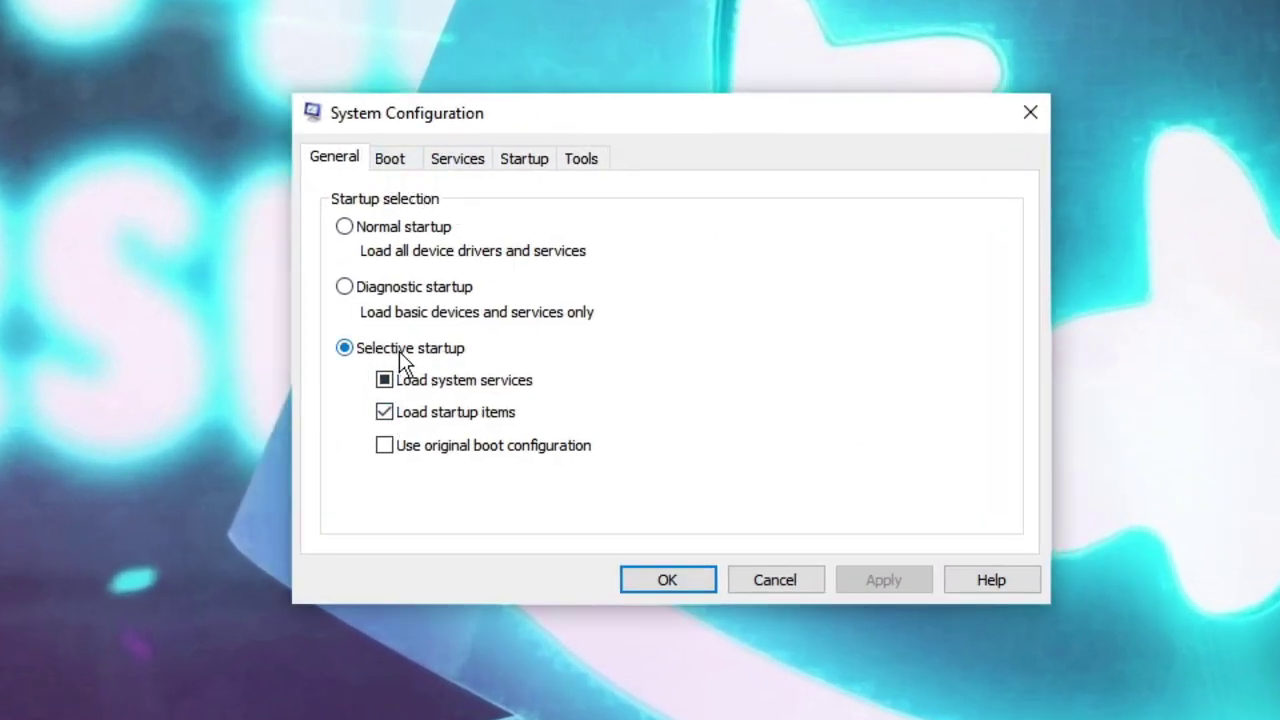
click(391, 416)
click(457, 158)
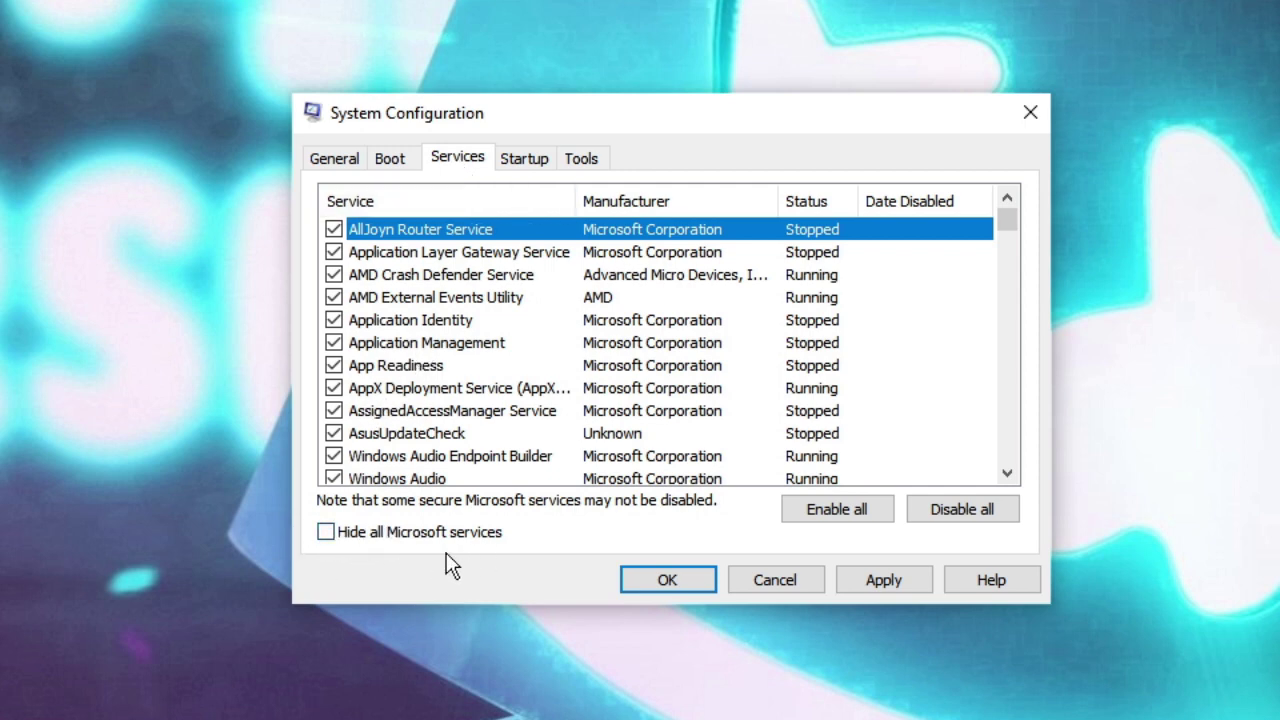
Hide Microsoft services, disable the rest, apply, exit without restart, then search regedit.
click(327, 534)
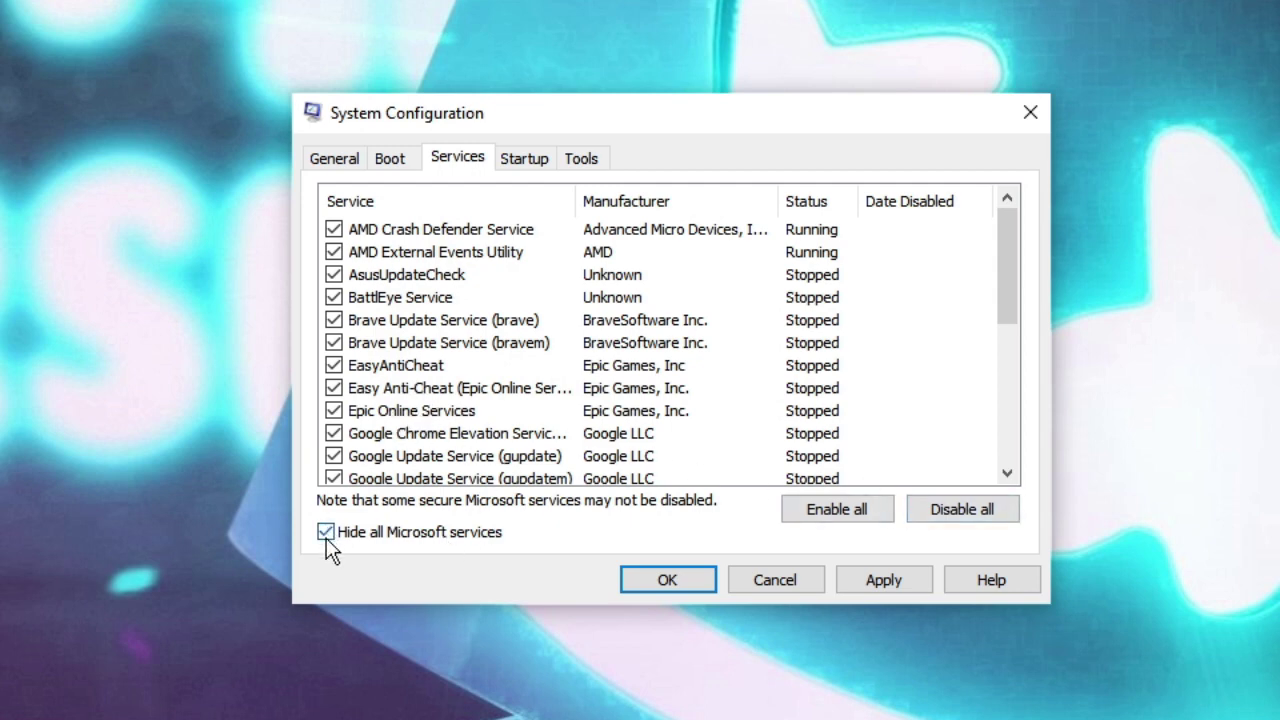
click(961, 519)
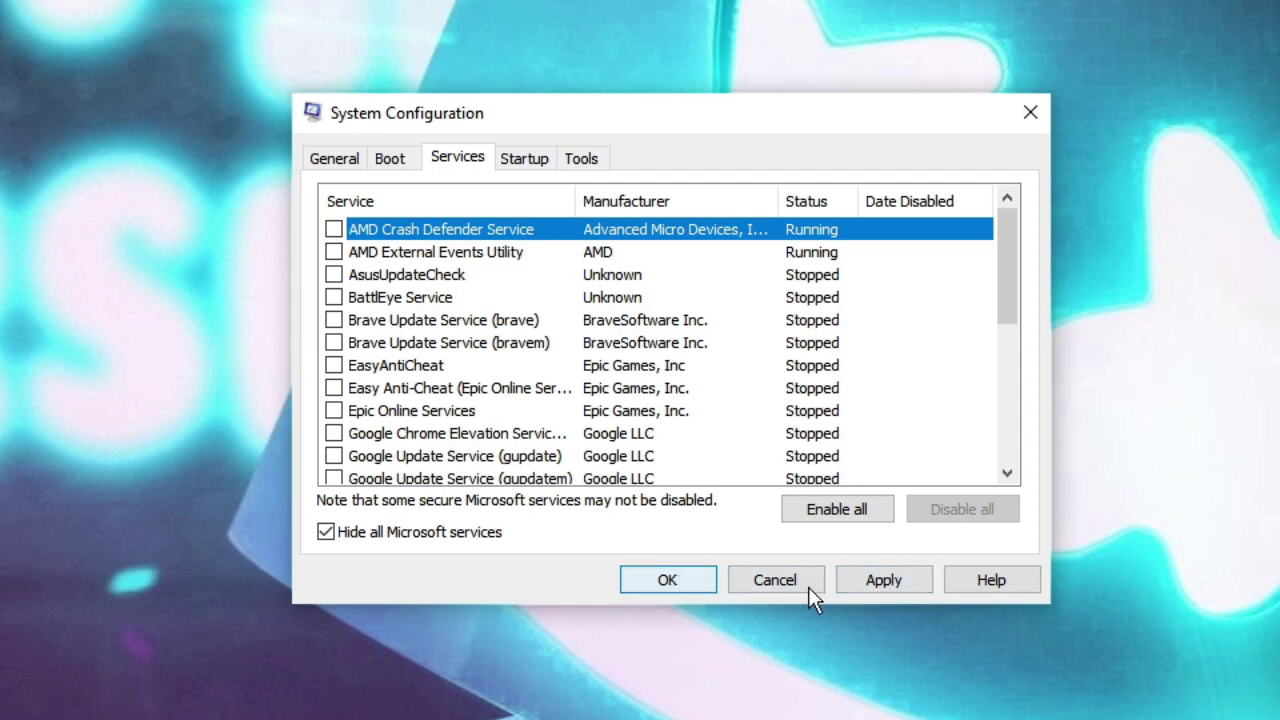
click(862, 588)
click(683, 580)
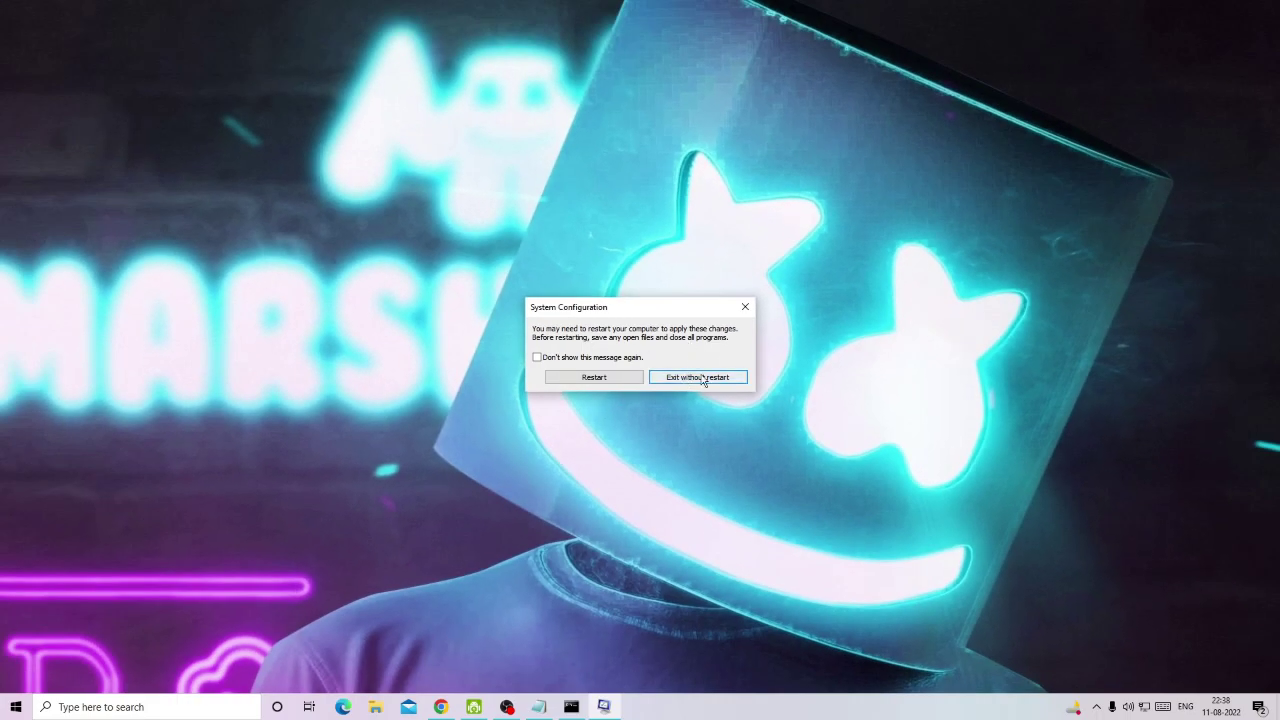
click(711, 381)
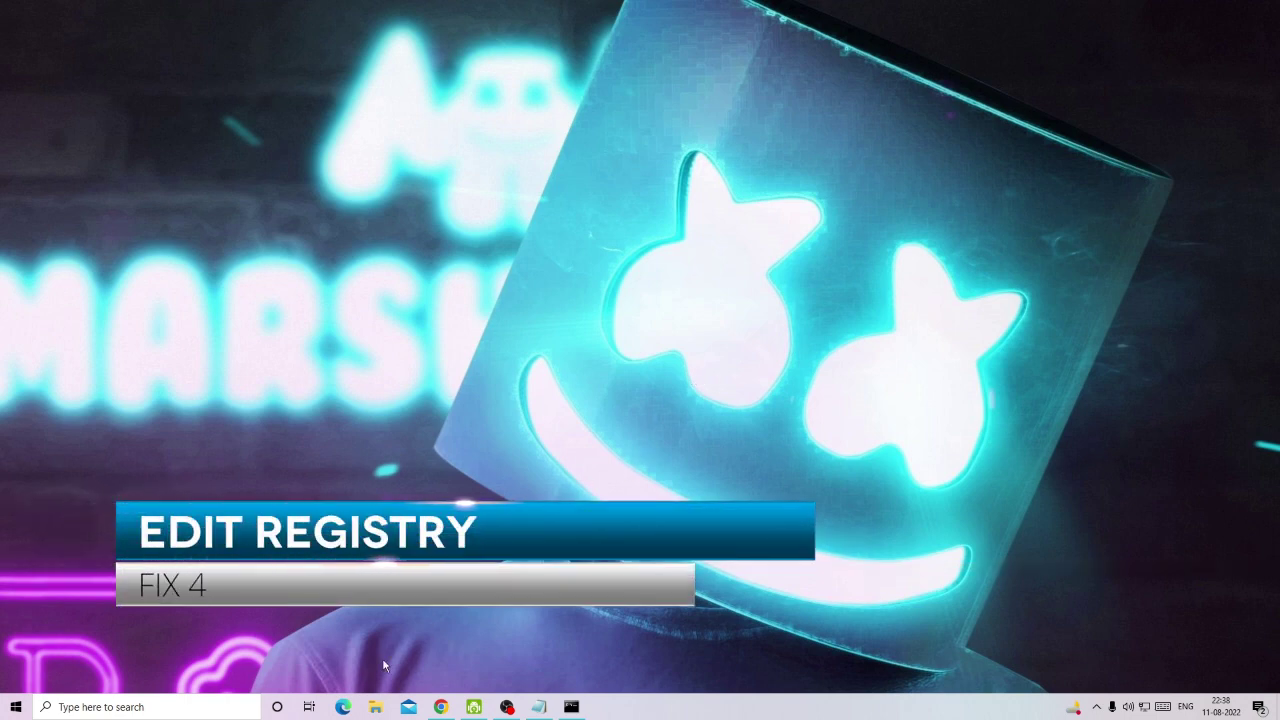
click(144, 707)
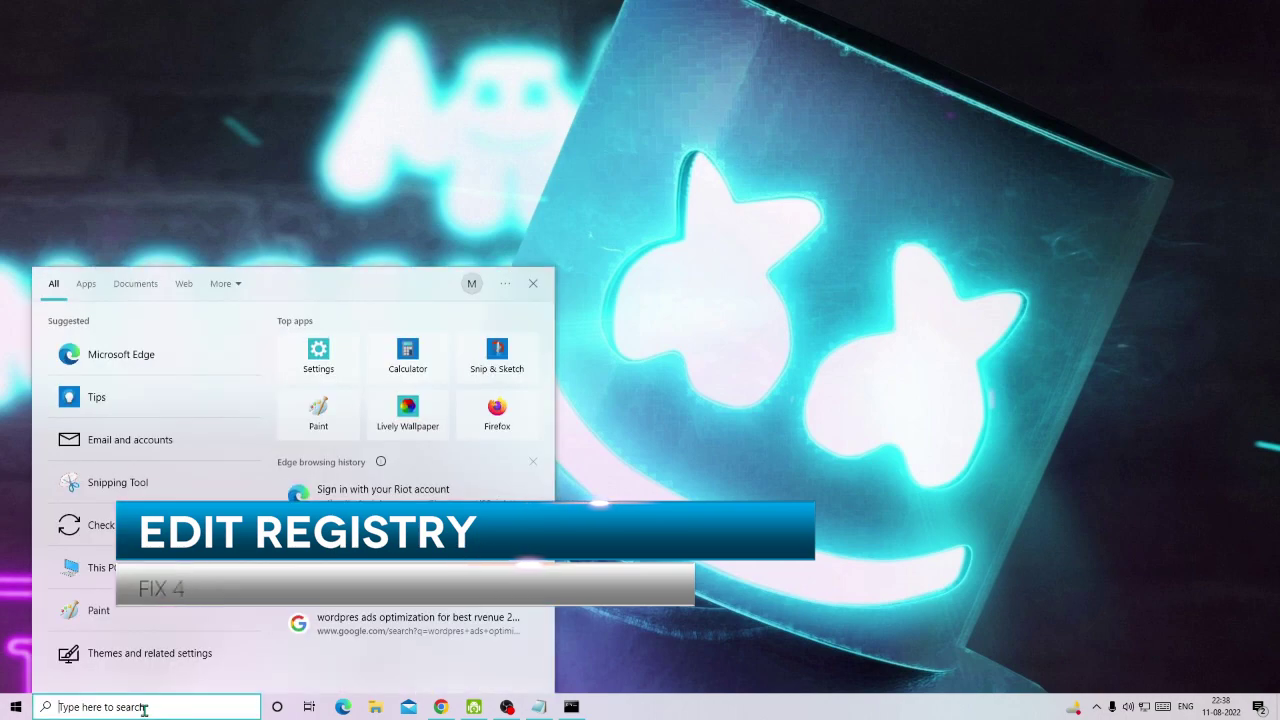
text(regedit)
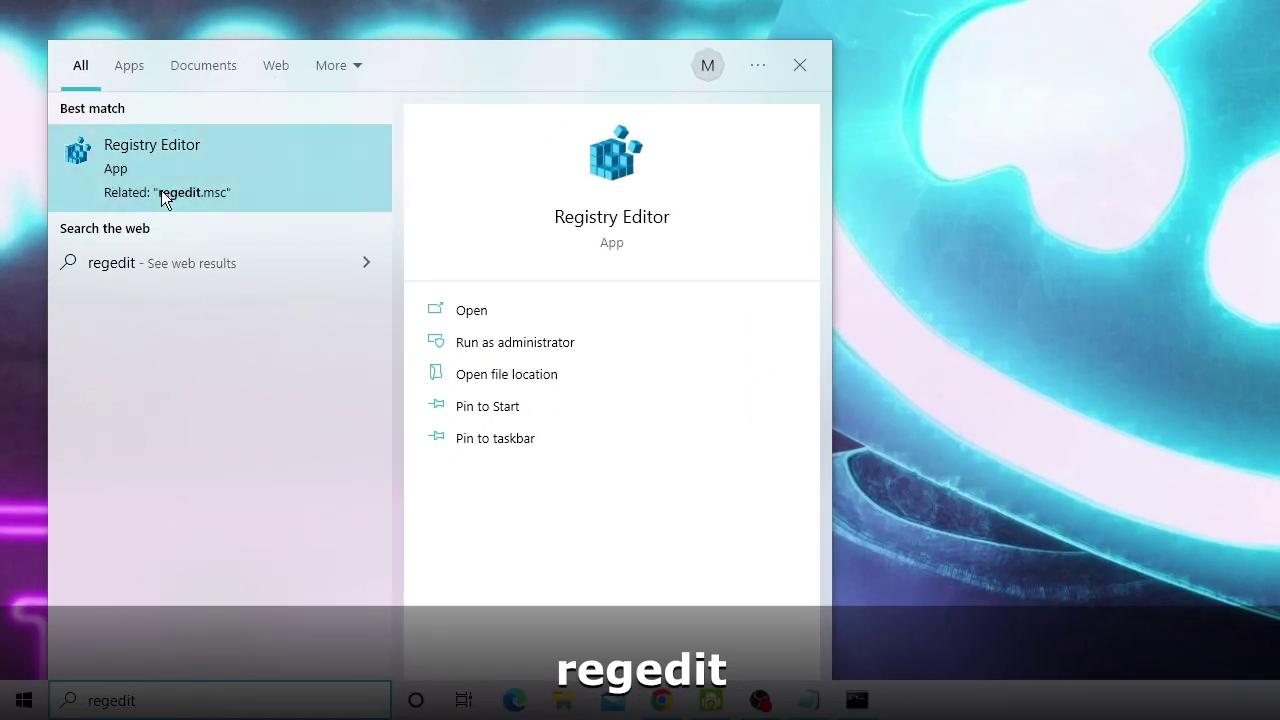
Open Registry Editor in a restored window and expand HKEY_LOCAL_MACHINE\SOFTWARE.
click(190, 162)
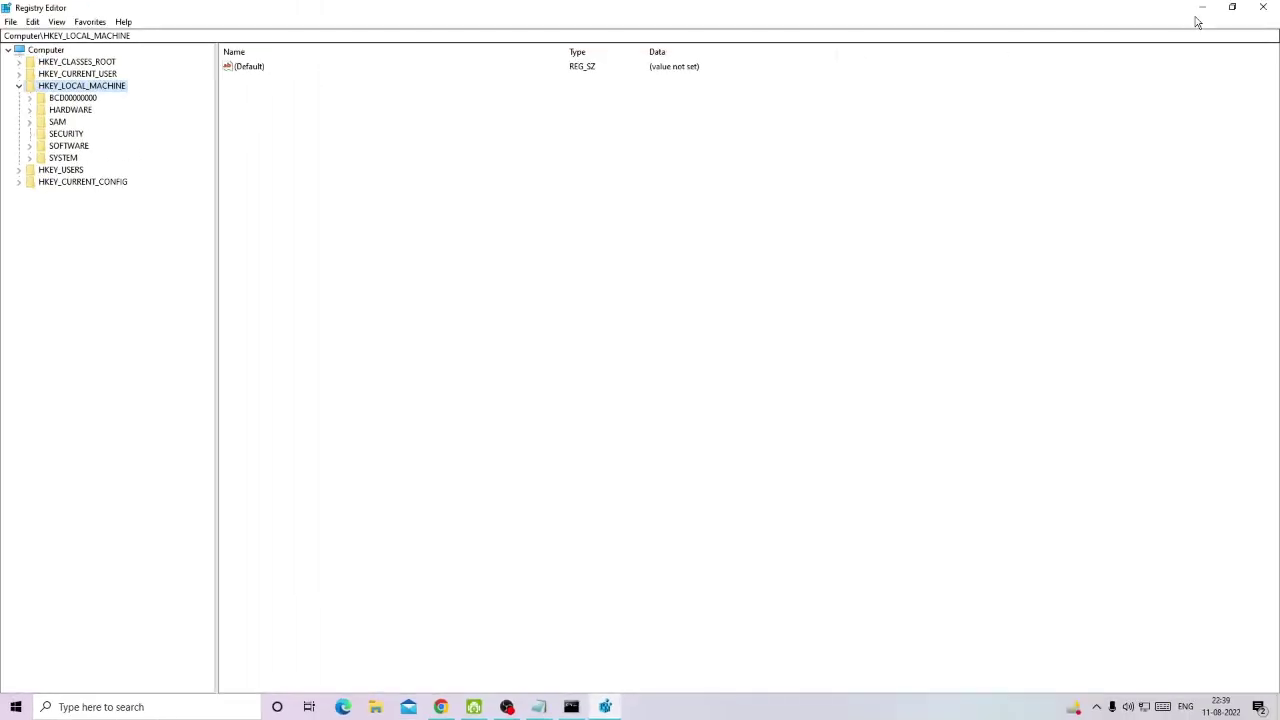
click(1232, 8)
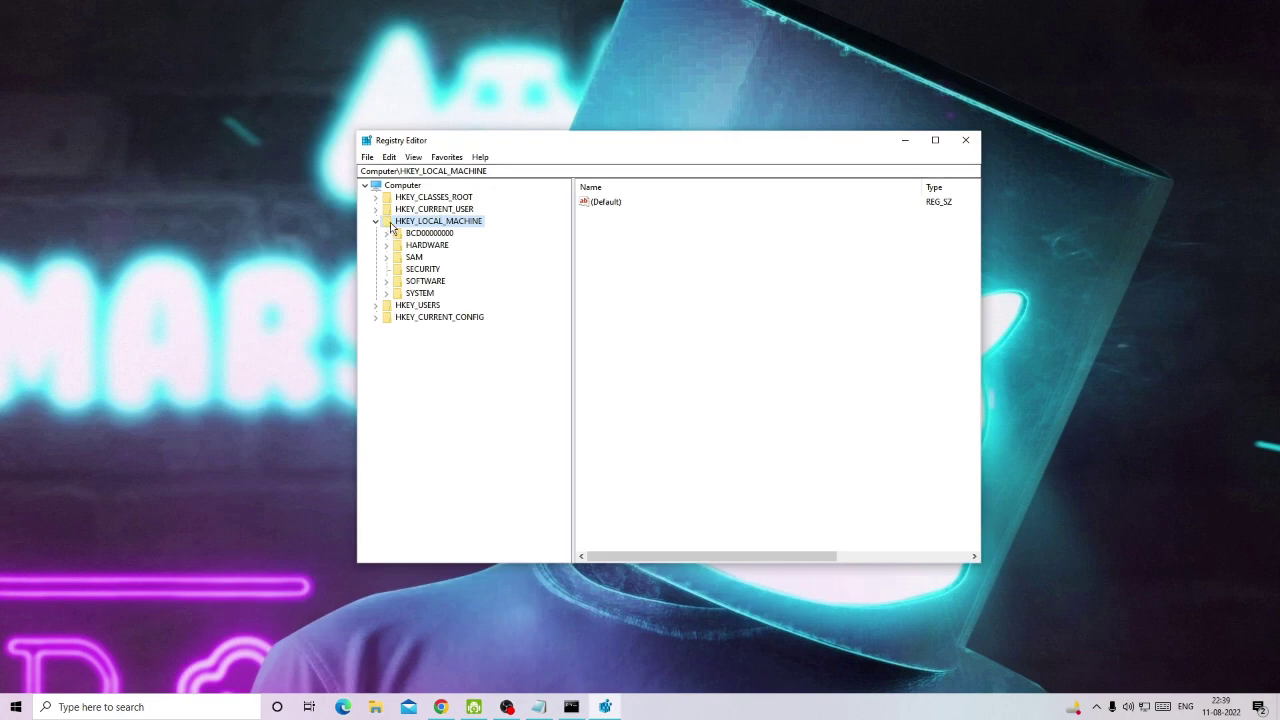
click(376, 221)
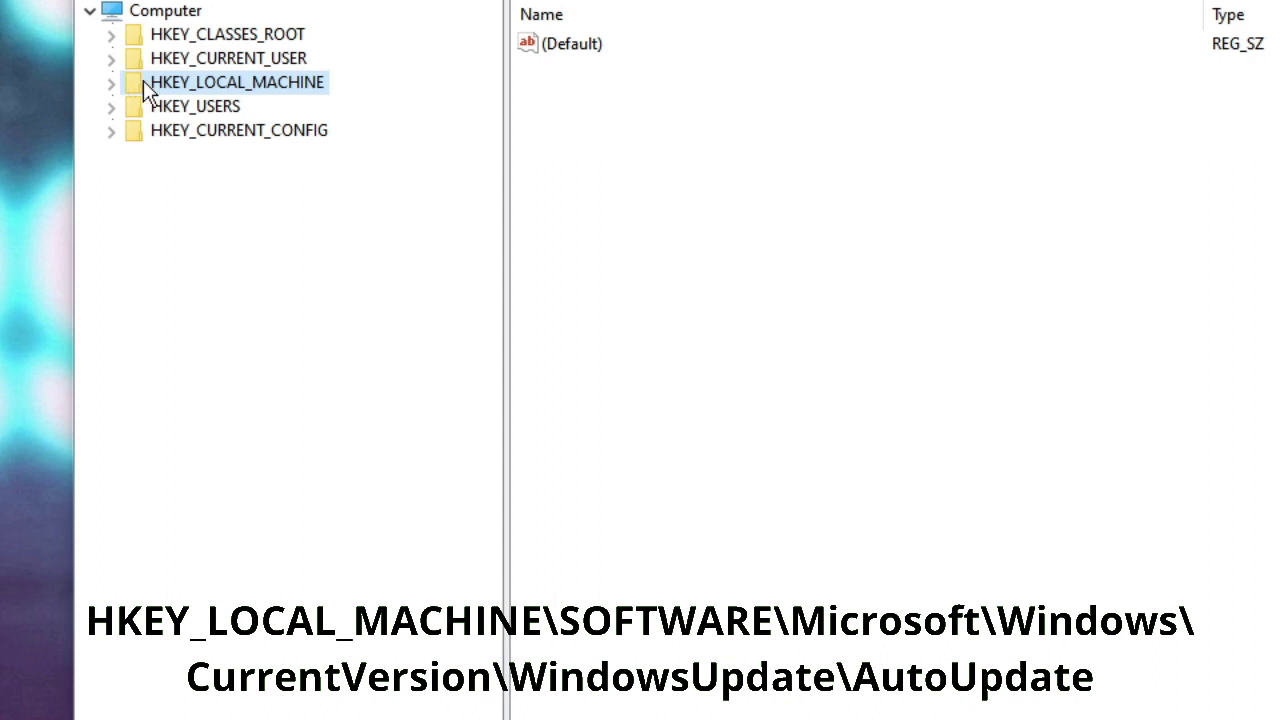
double_click(155, 84)
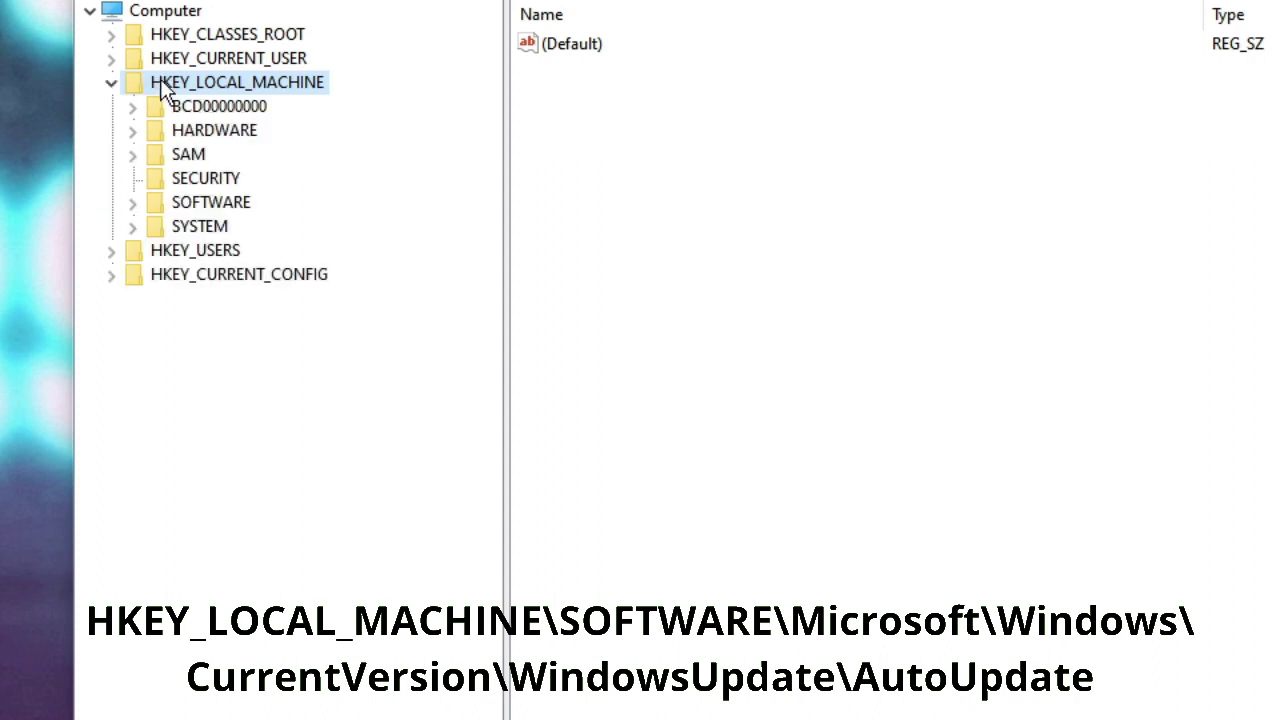
click(208, 202)
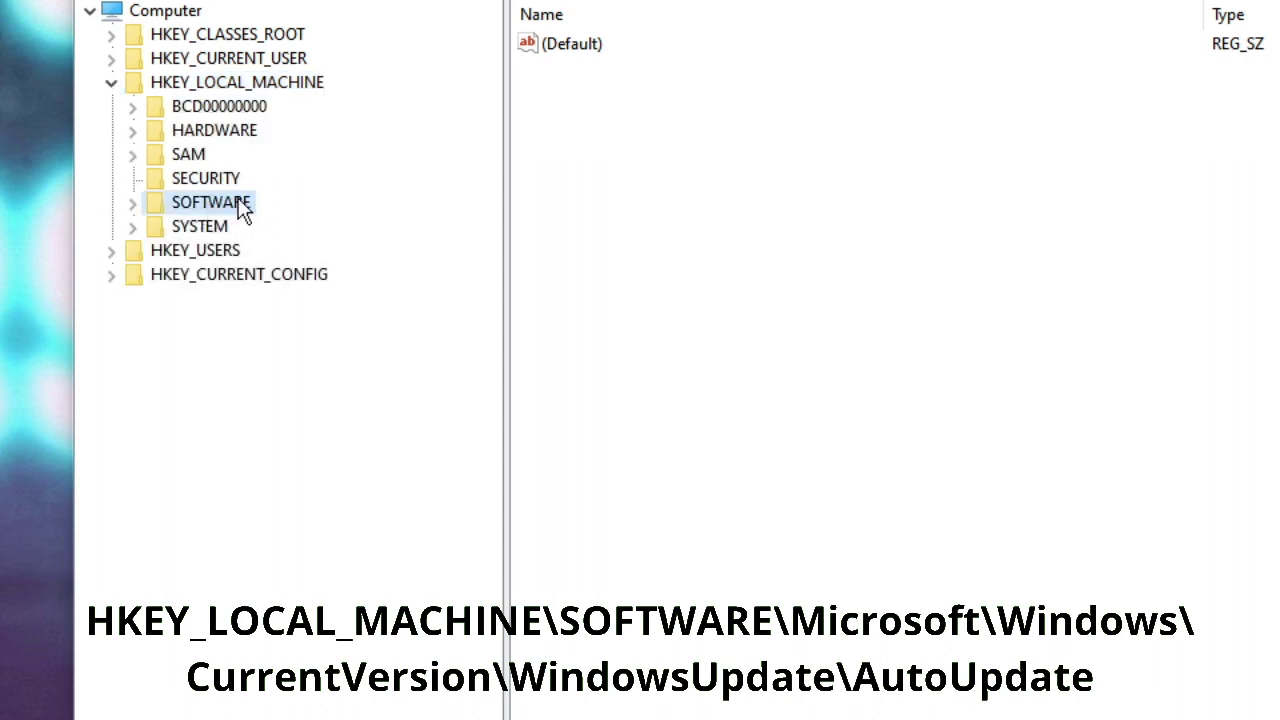
double_click(242, 206)
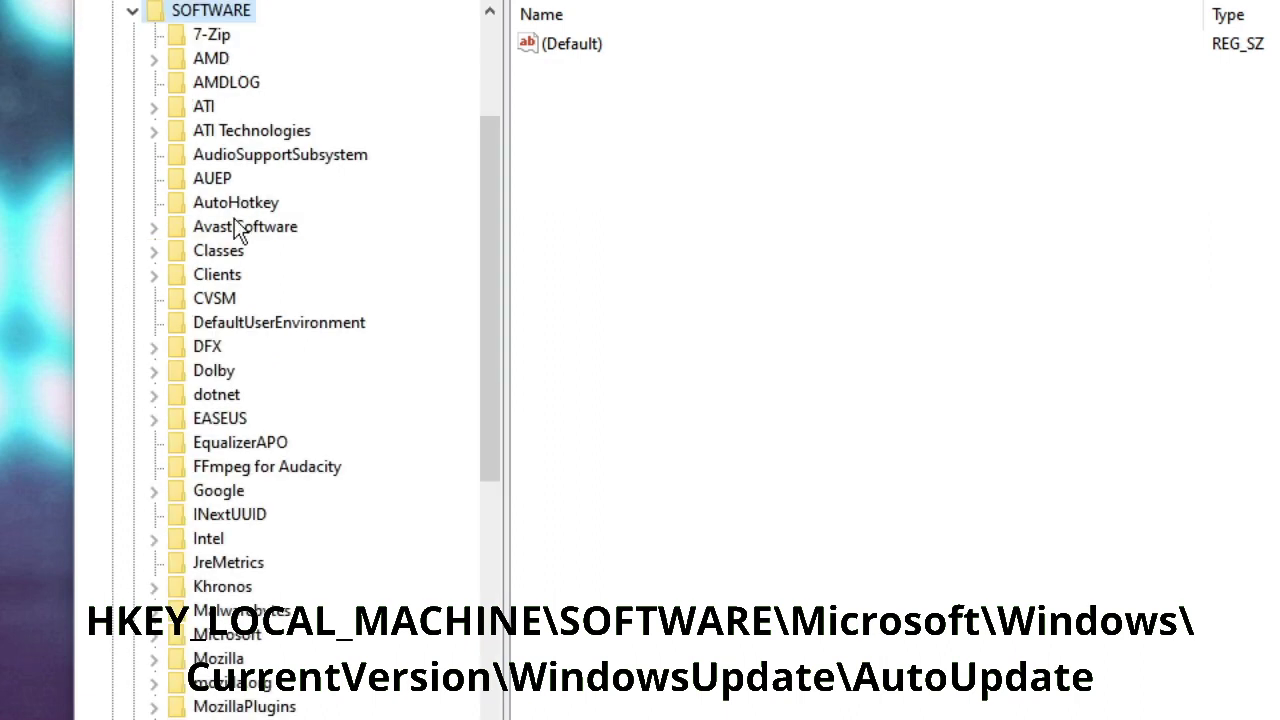
Expand SOFTWARE\Microsoft and then its Windows subkey.
click(237, 446)
scroll(237, 448, down, 2)
scroll(235, 490, down, 1)
scroll(230, 560, down, 4)
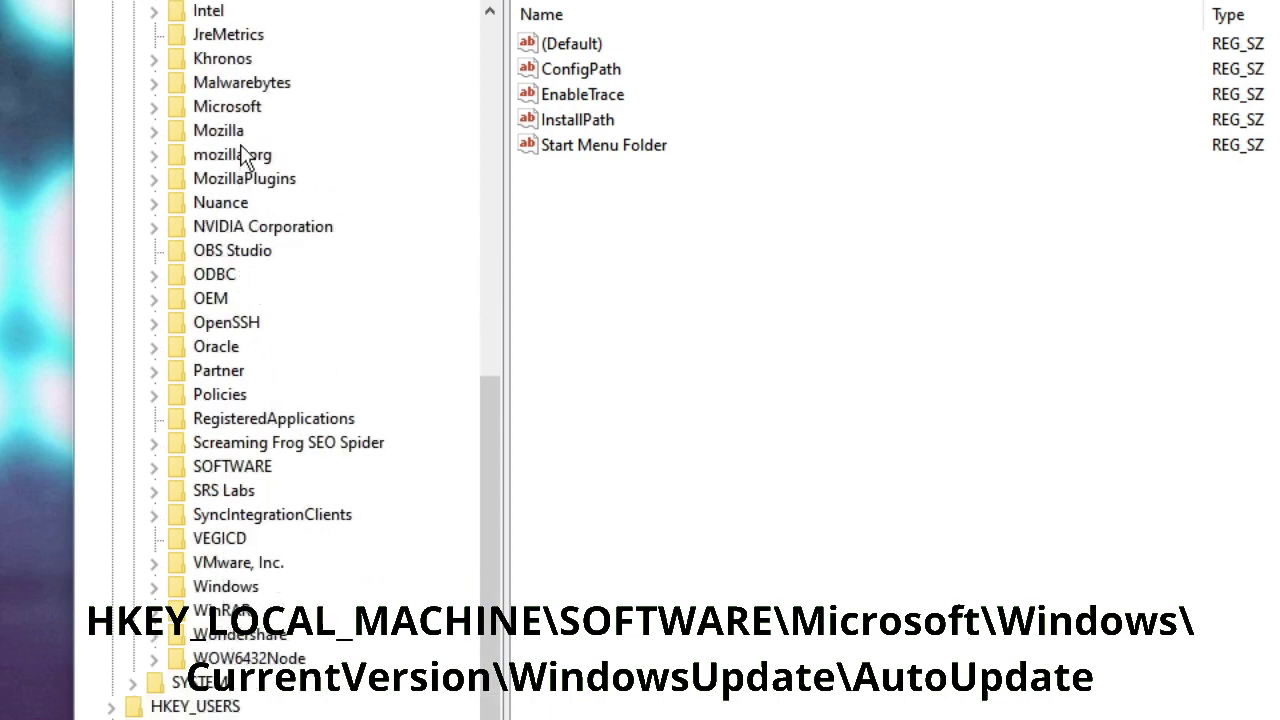
click(234, 104)
double_click(231, 104)
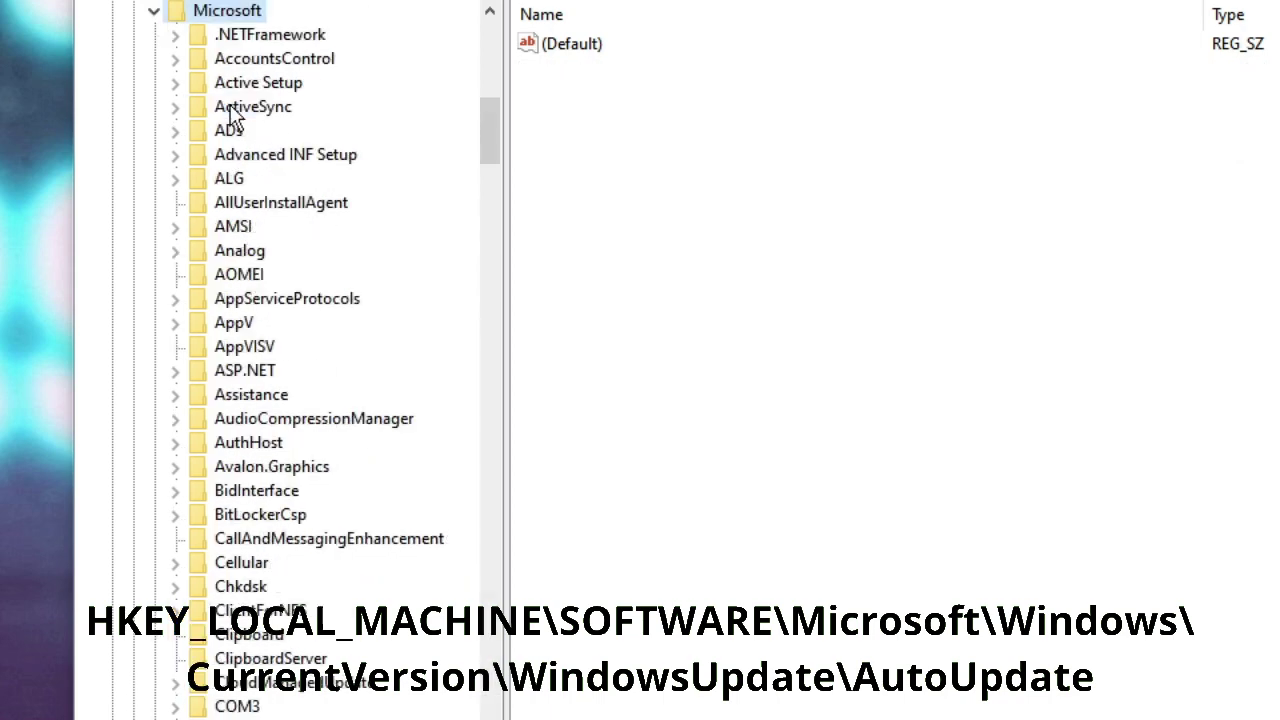
click(251, 222)
scroll(230, 425, down, 2)
scroll(230, 425, down, 20)
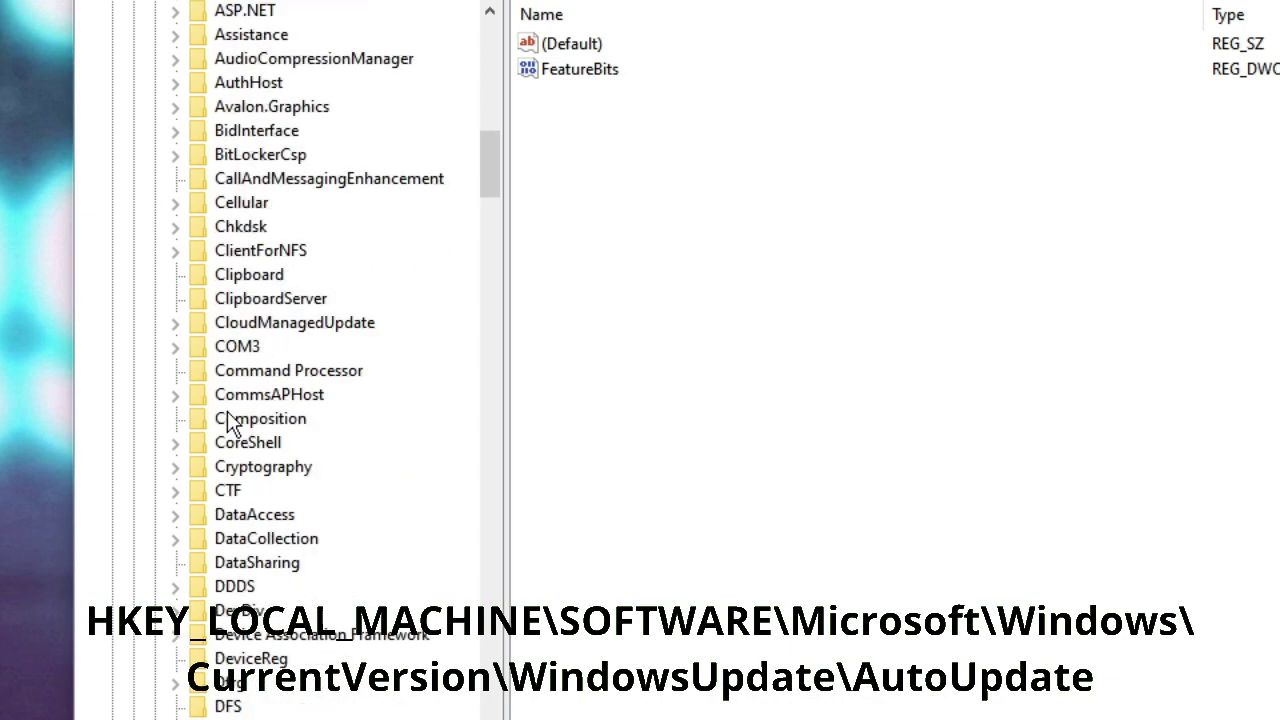
scroll(240, 440, down, 20)
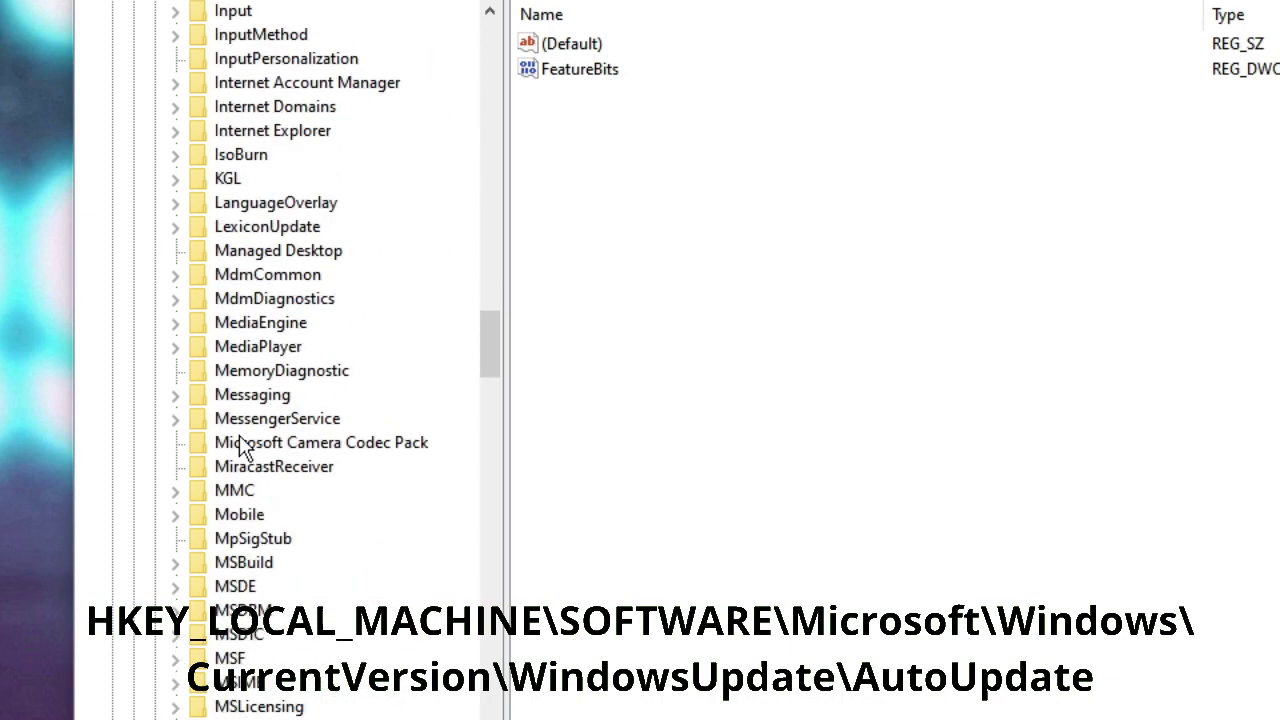
scroll(252, 450, down, 13)
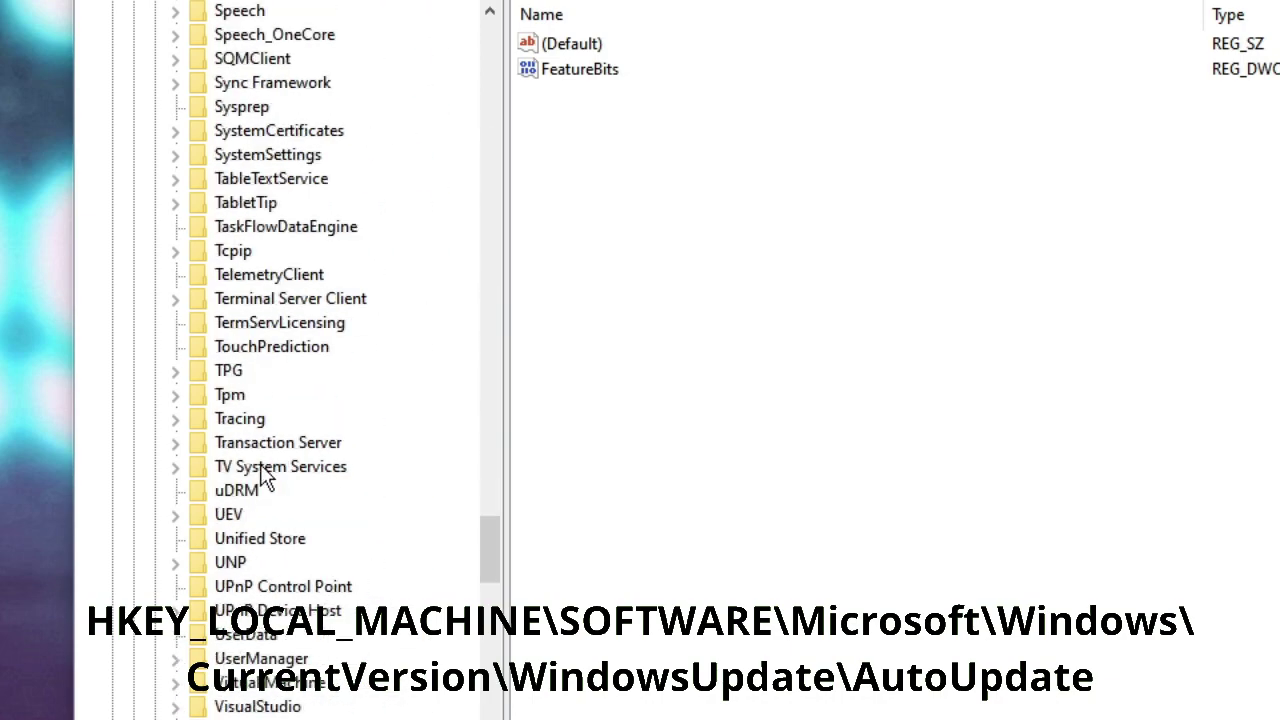
double_click(256, 565)
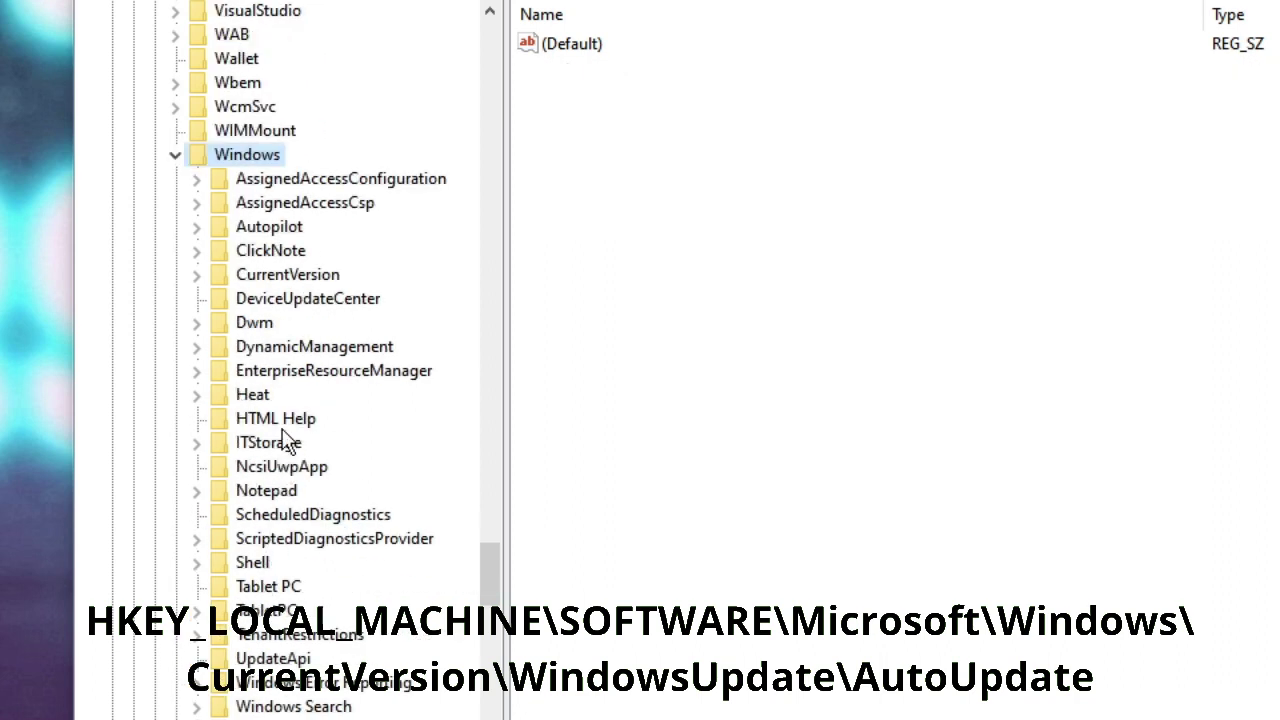
Expand CurrentVersion\WindowsUpdate and select the Auto Update key.
click(291, 278)
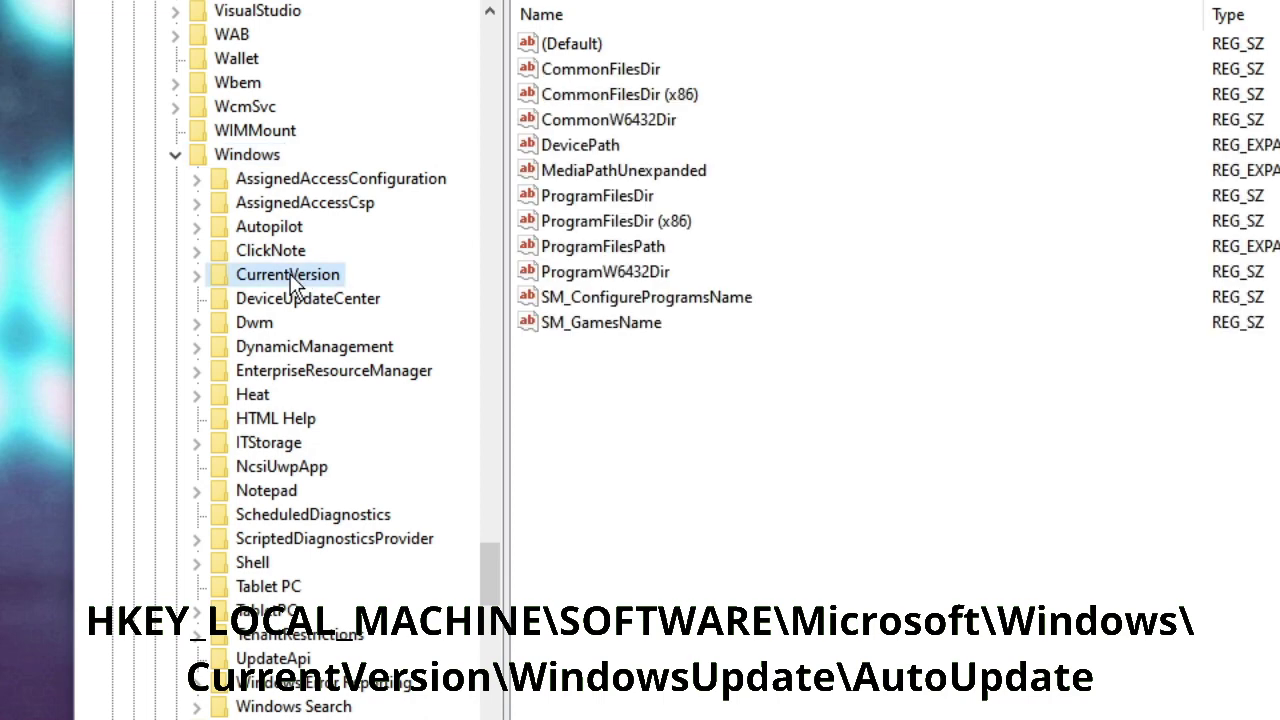
double_click(291, 279)
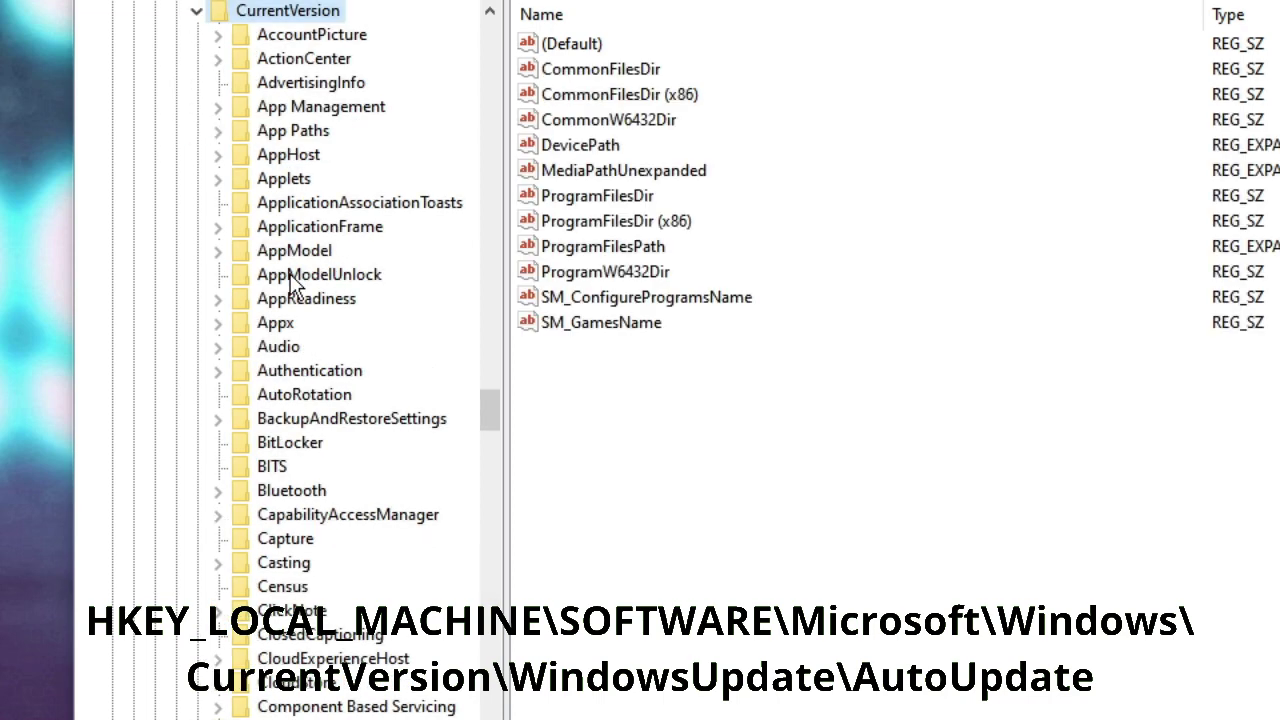
click(293, 278)
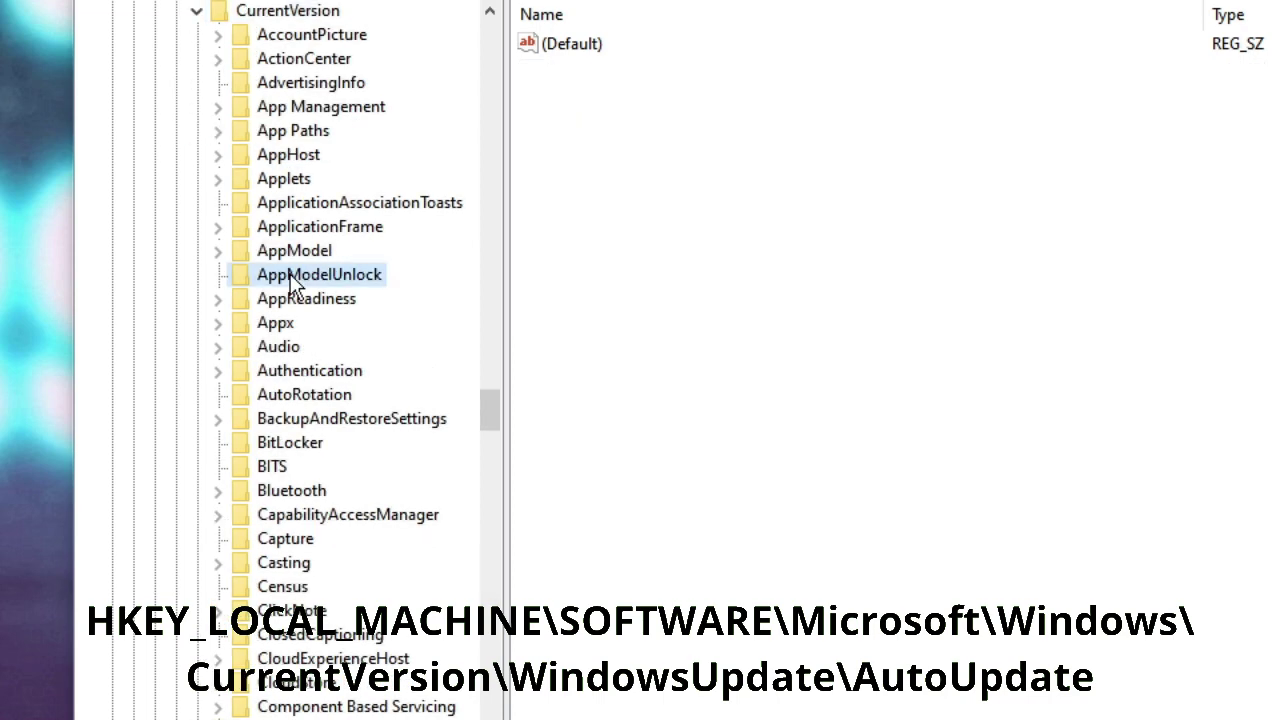
key(w)
scroll(294, 290, down, 5)
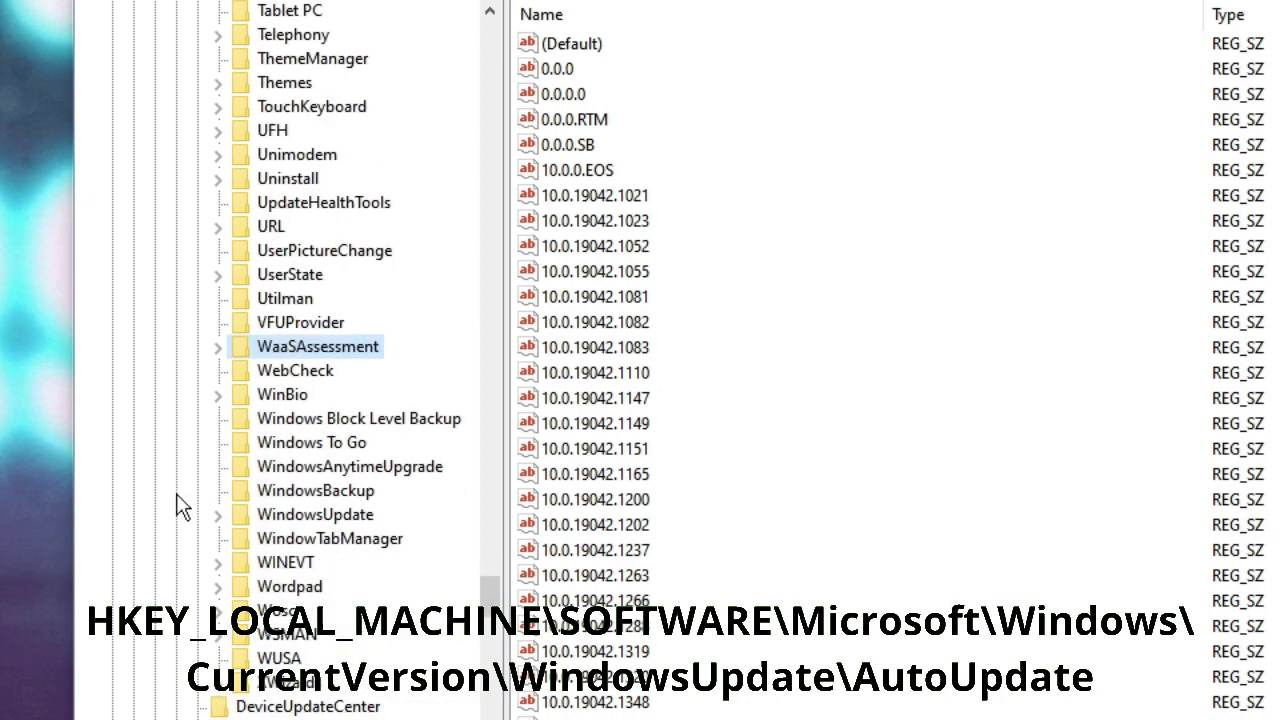
click(296, 516)
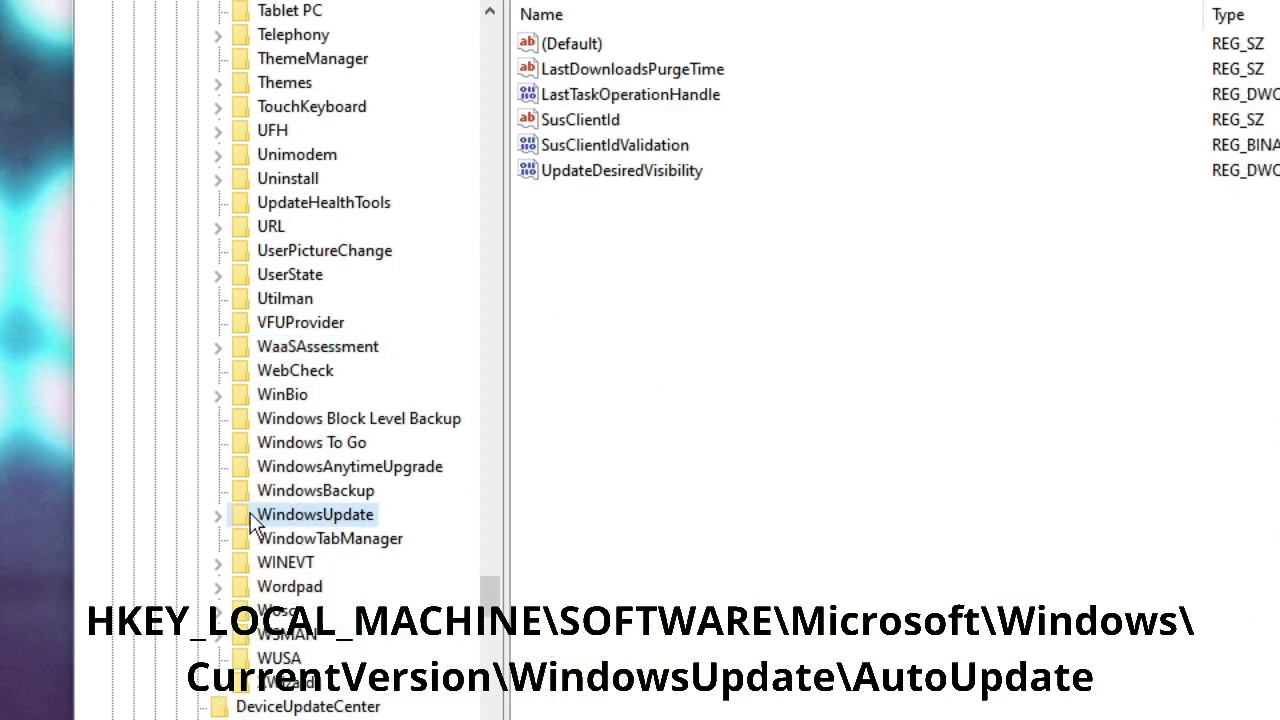
double_click(307, 516)
click(309, 541)
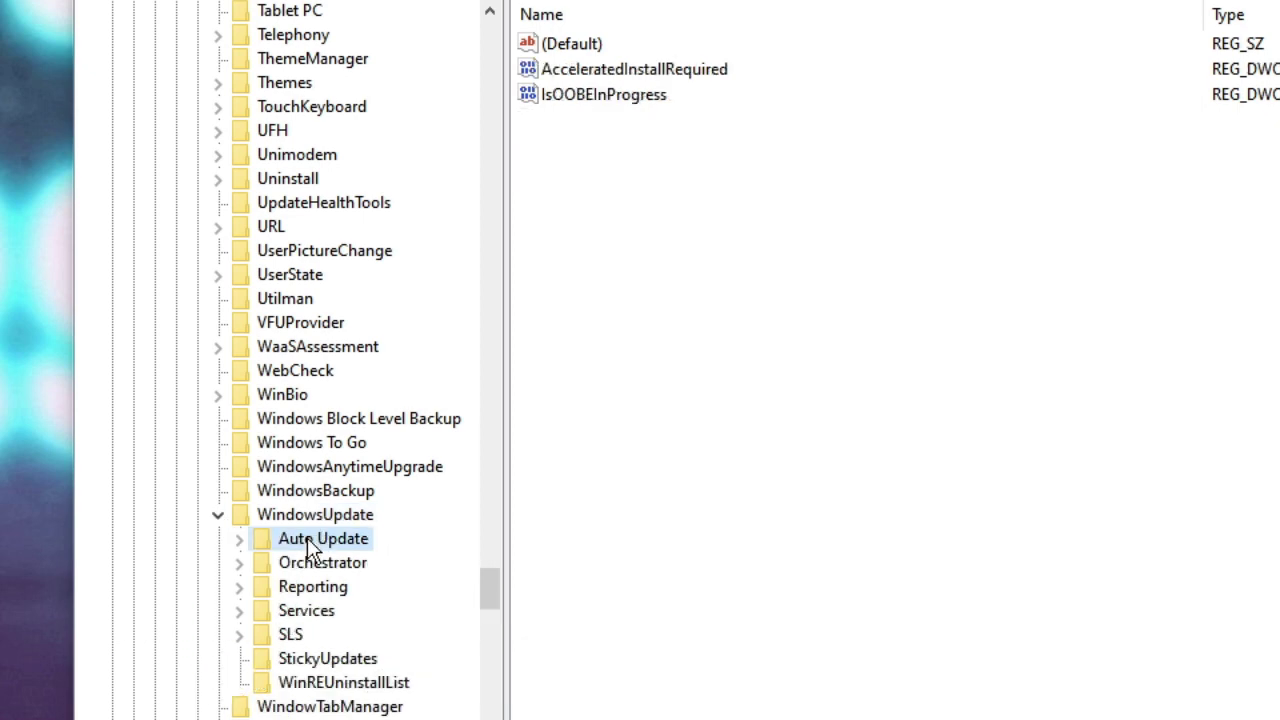
Create a DWORD (32-bit) value in Auto Update, keeping the name New Value #1.
double_click(331, 540)
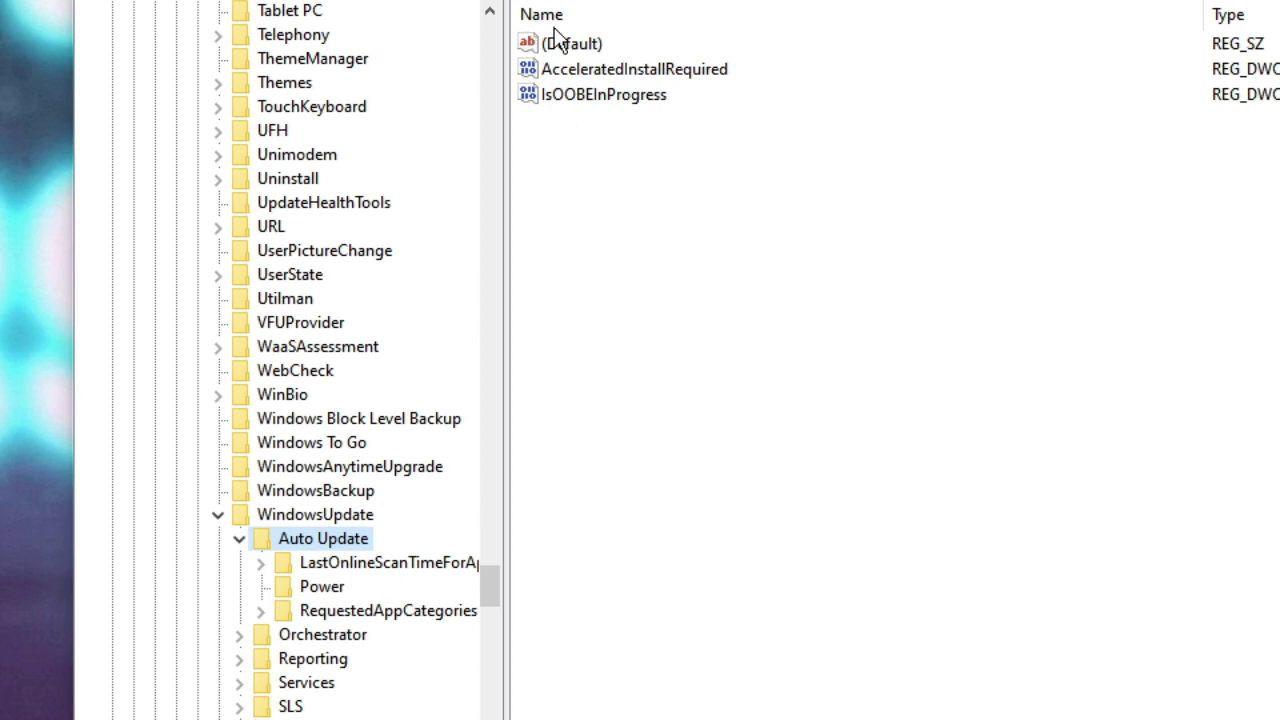
right_click(833, 313)
mouse_move(926, 336)
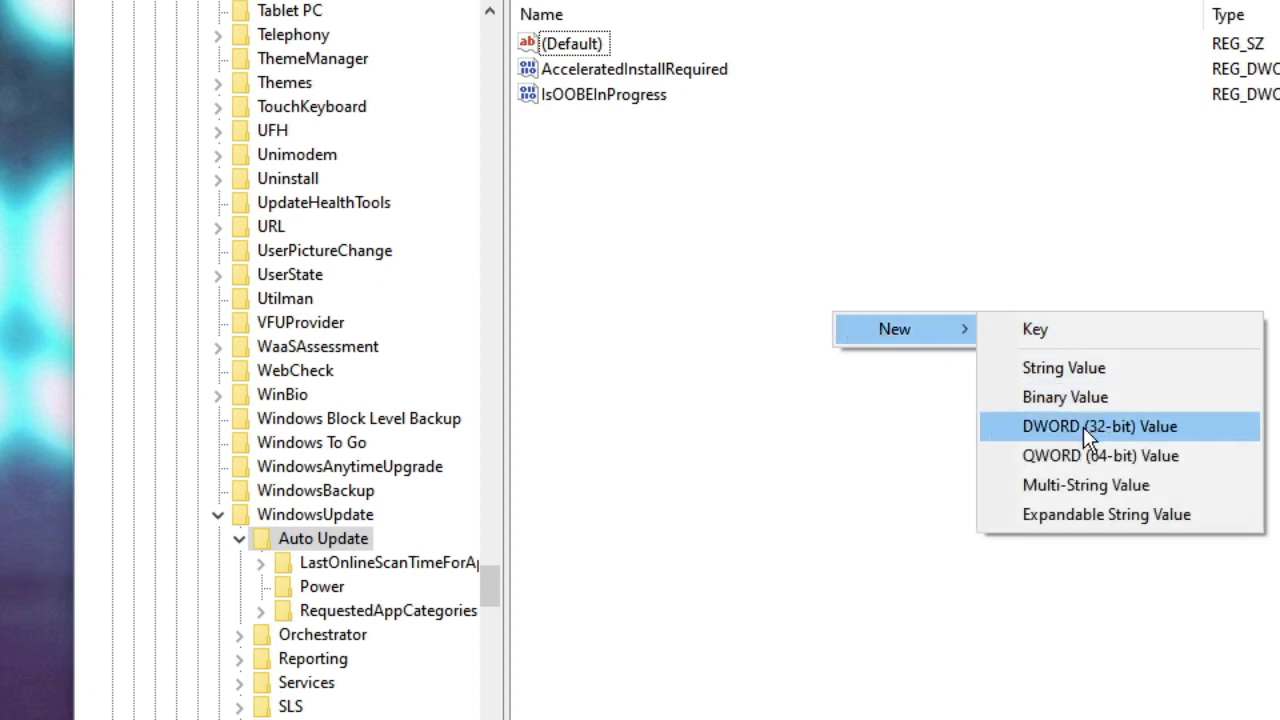
click(1140, 428)
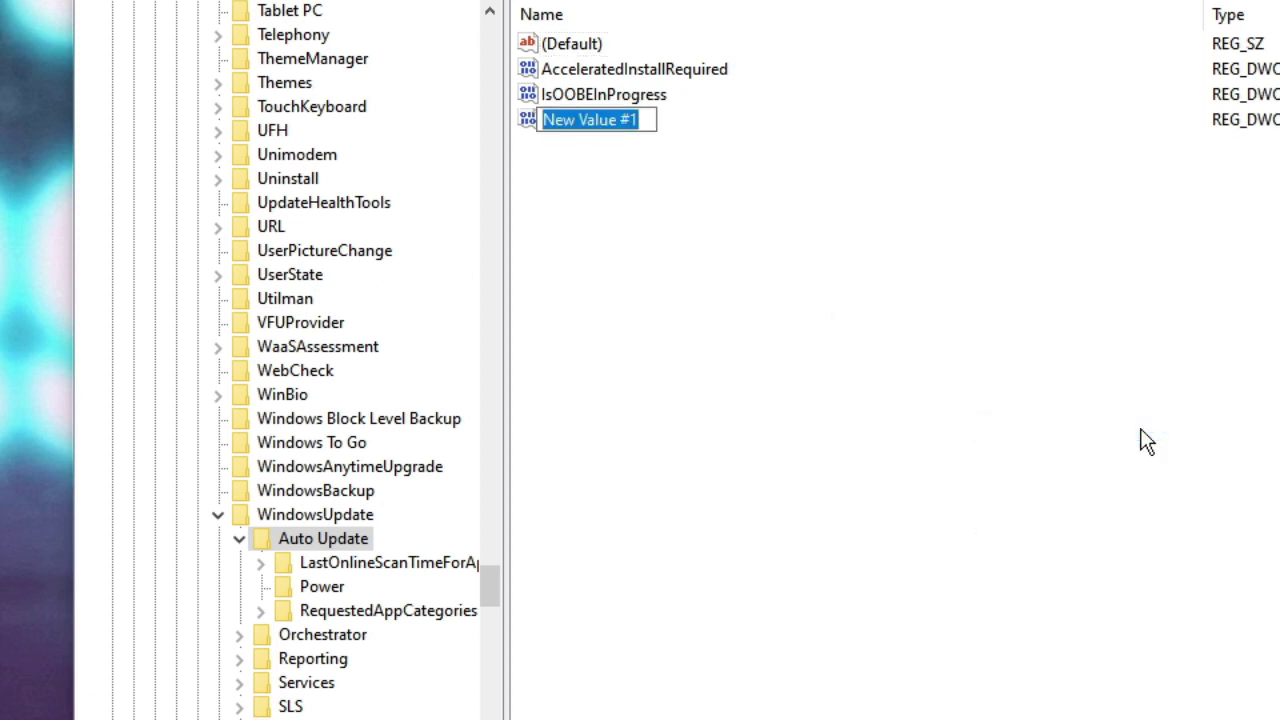
key(Return)
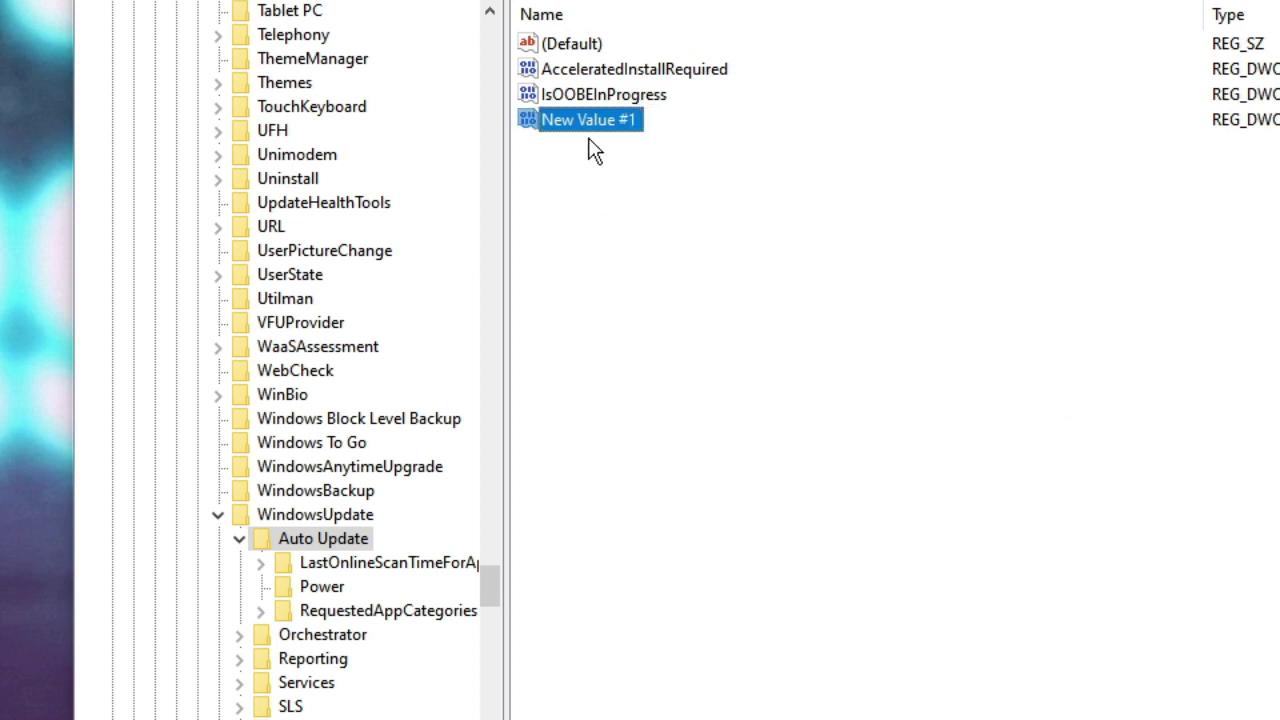
Set New Value #1's data to 1.
click(606, 194)
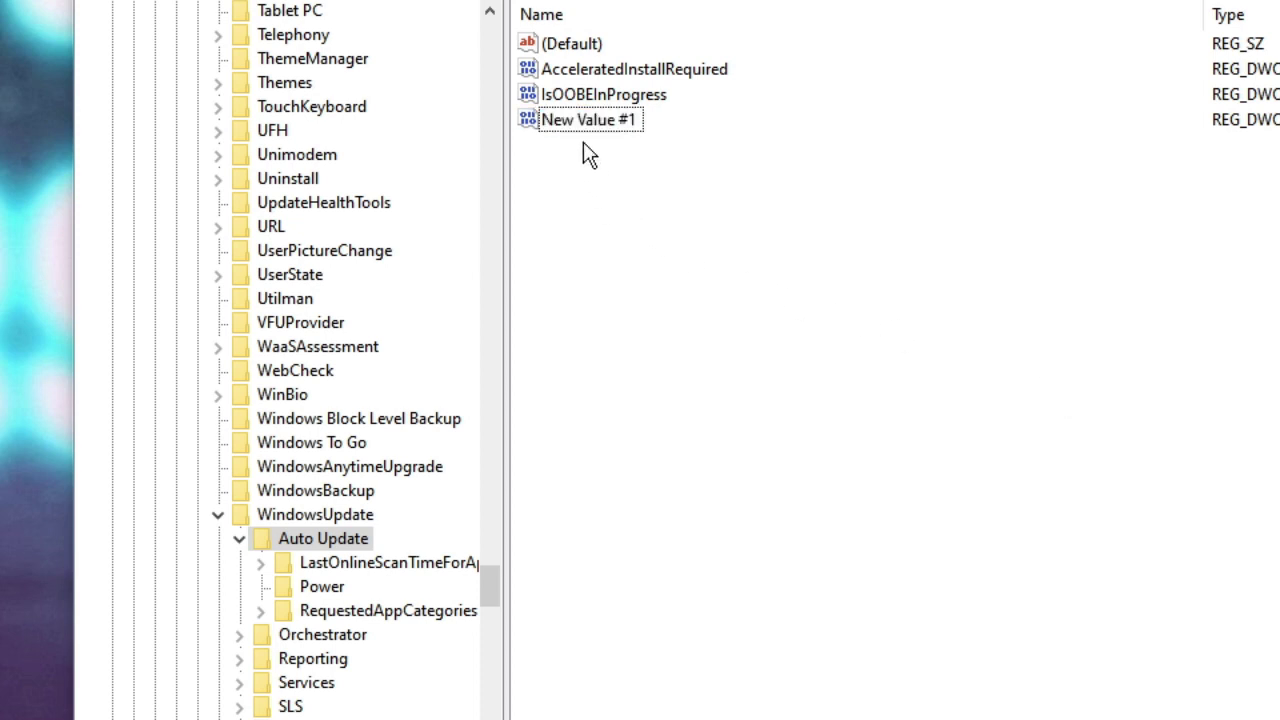
double_click(604, 128)
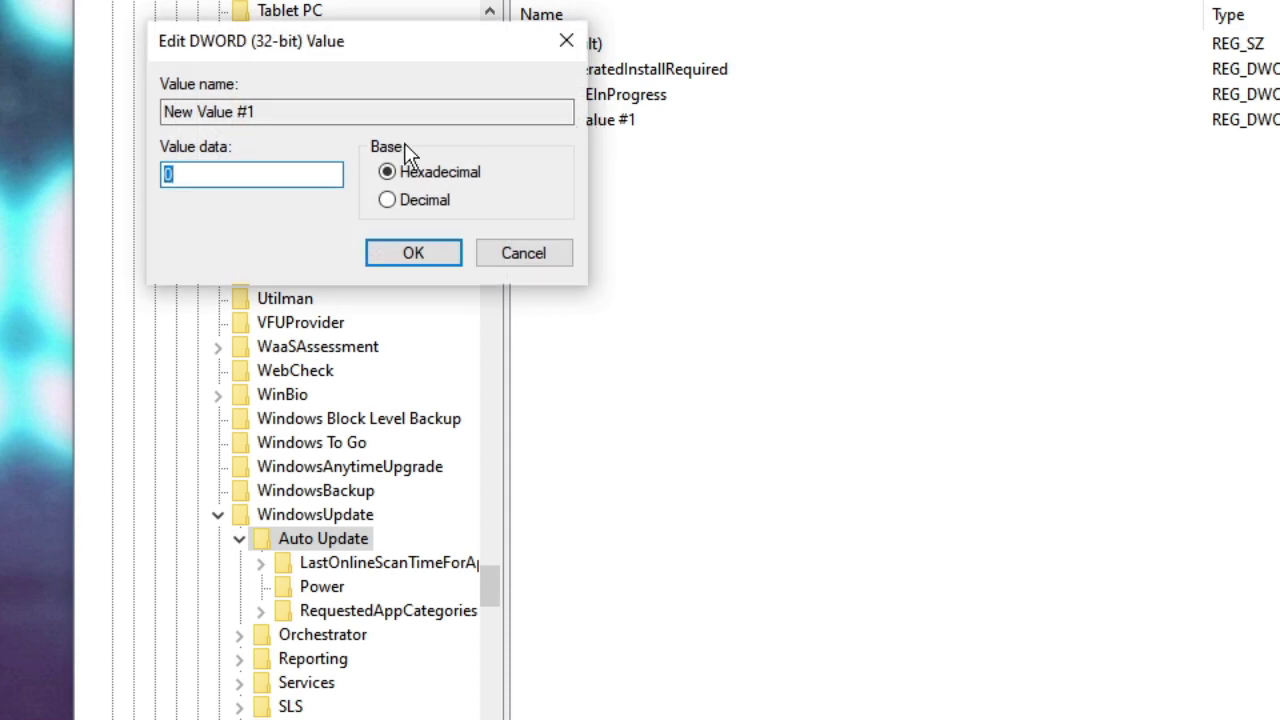
text(1)
click(435, 253)
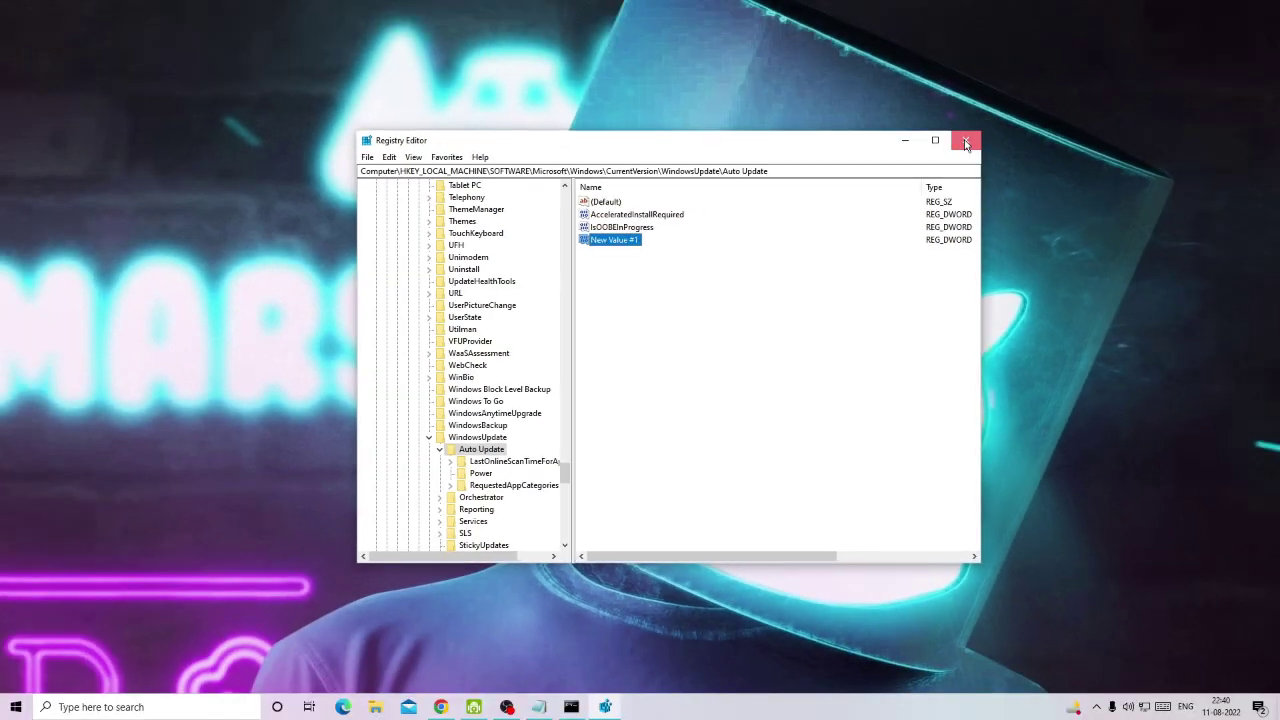
Close Registry Editor and open the OneDrive Attachments folder in File Explorer.
click(992, 122)
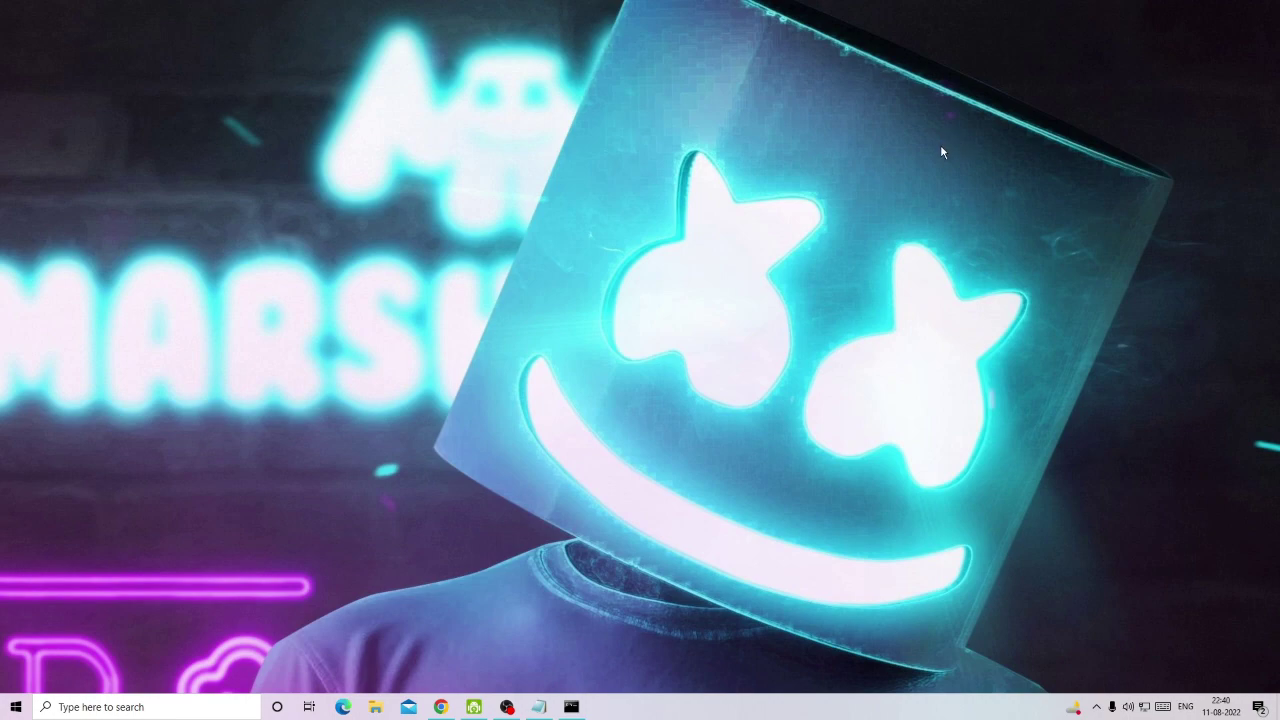
click(375, 707)
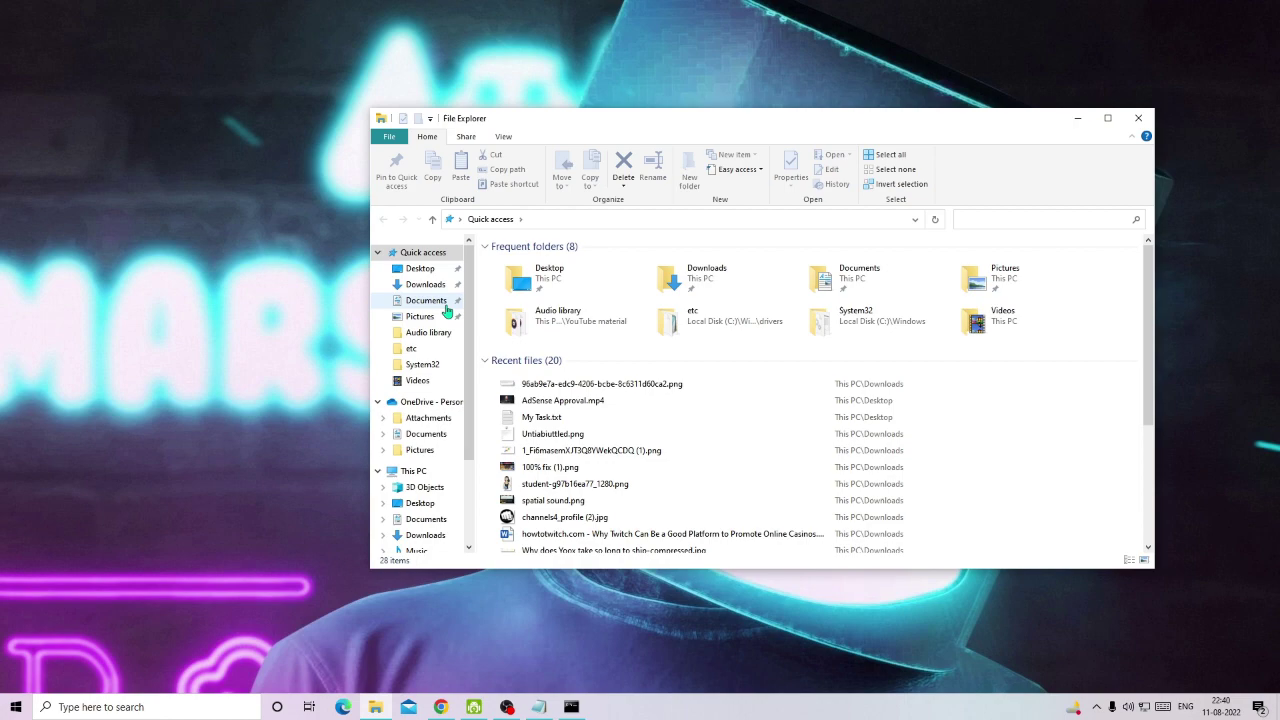
click(428, 417)
Run MediaCreationTool21H2.exe as administrator.
click(548, 281)
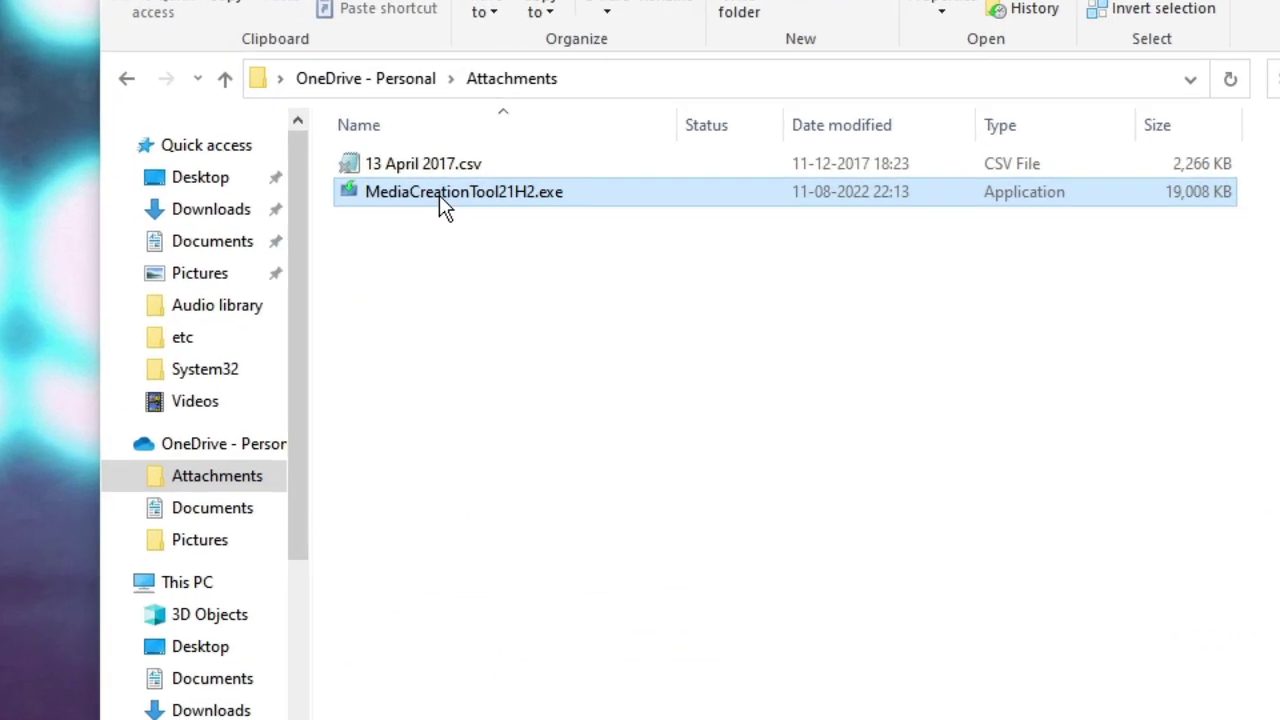
right_click(439, 195)
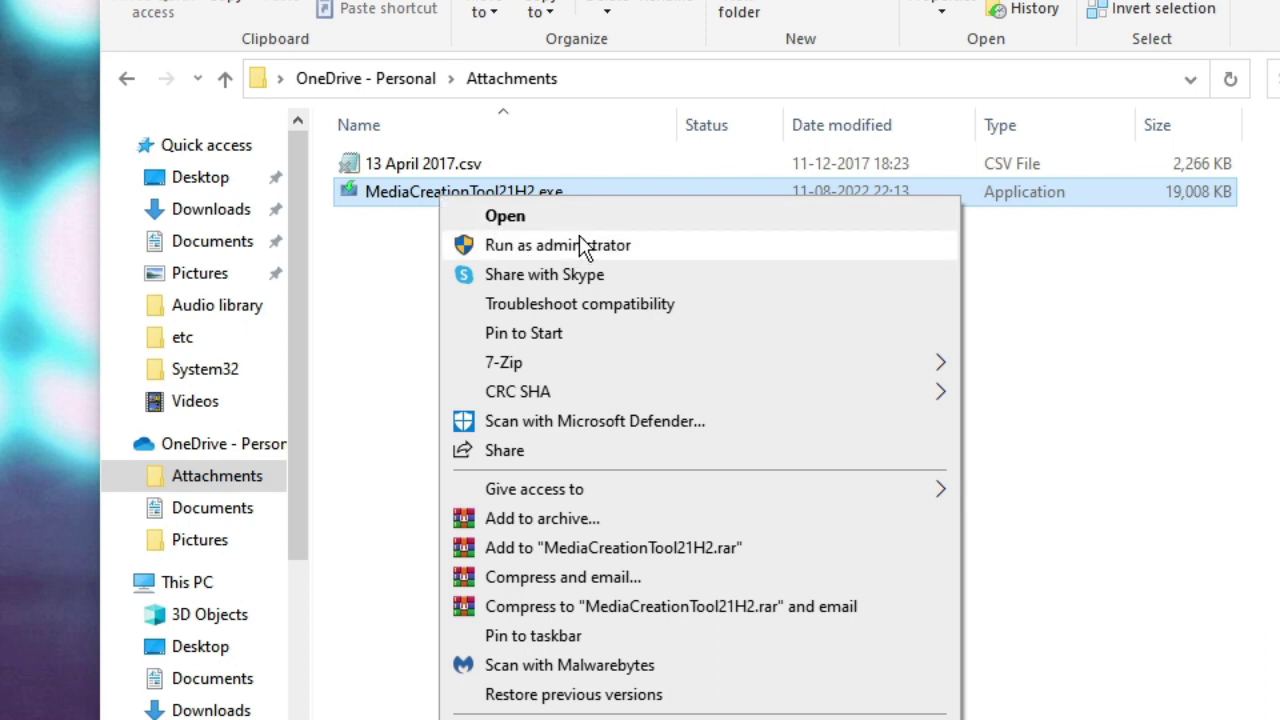
click(580, 244)
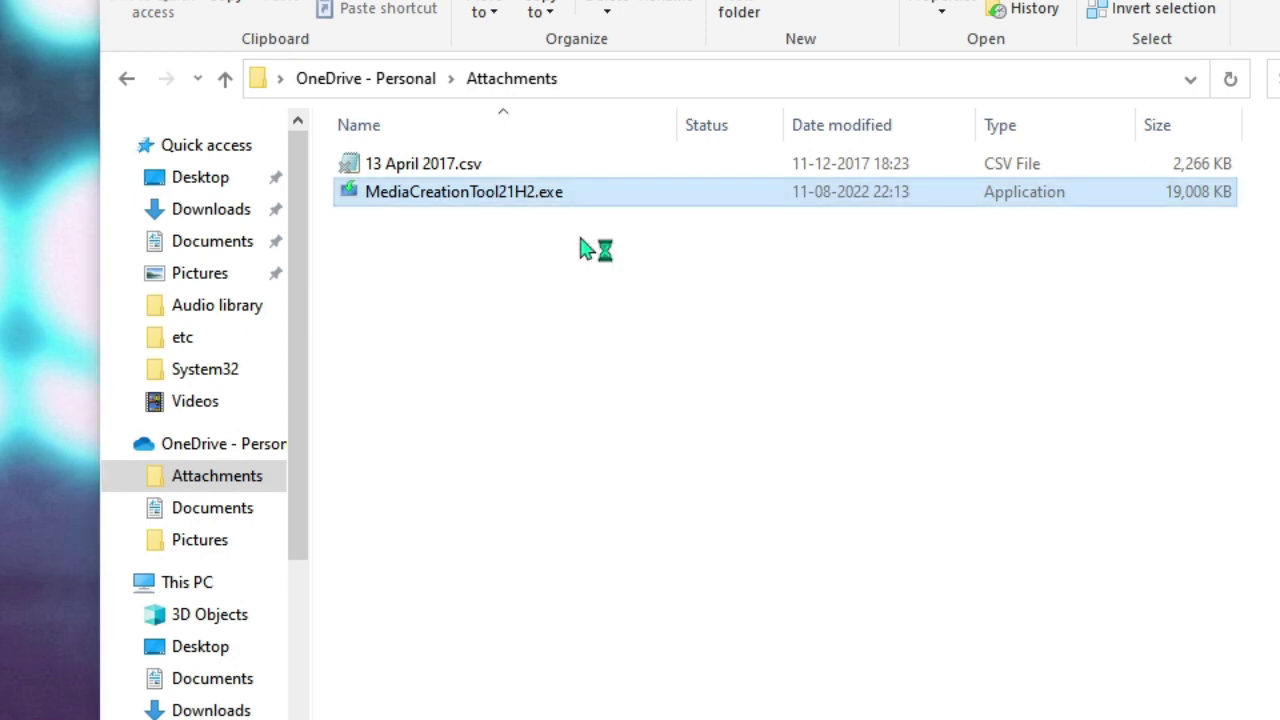